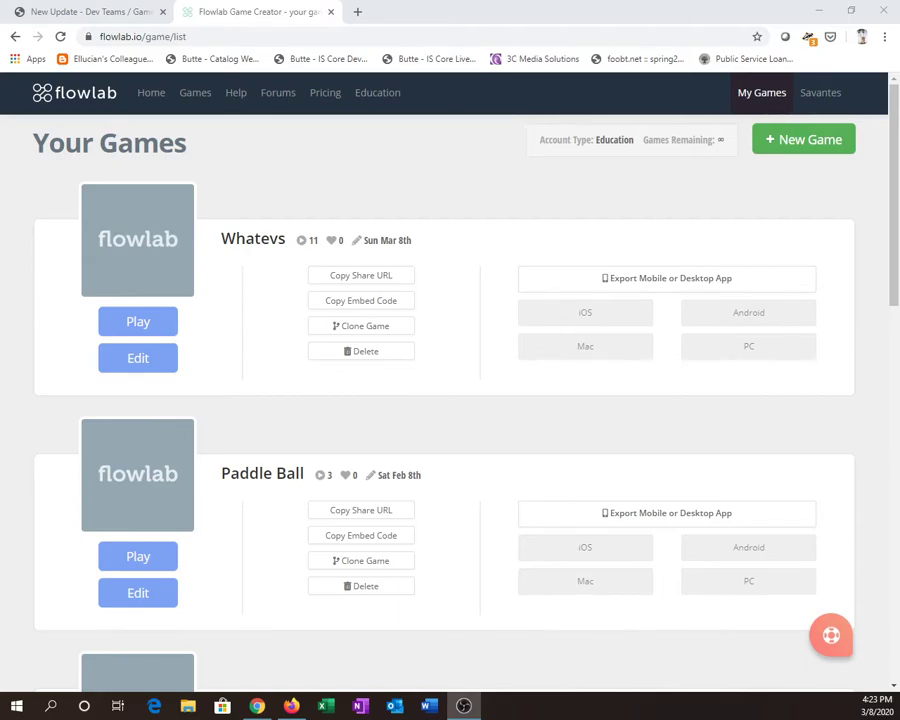
pyautogui.click(90, 12)
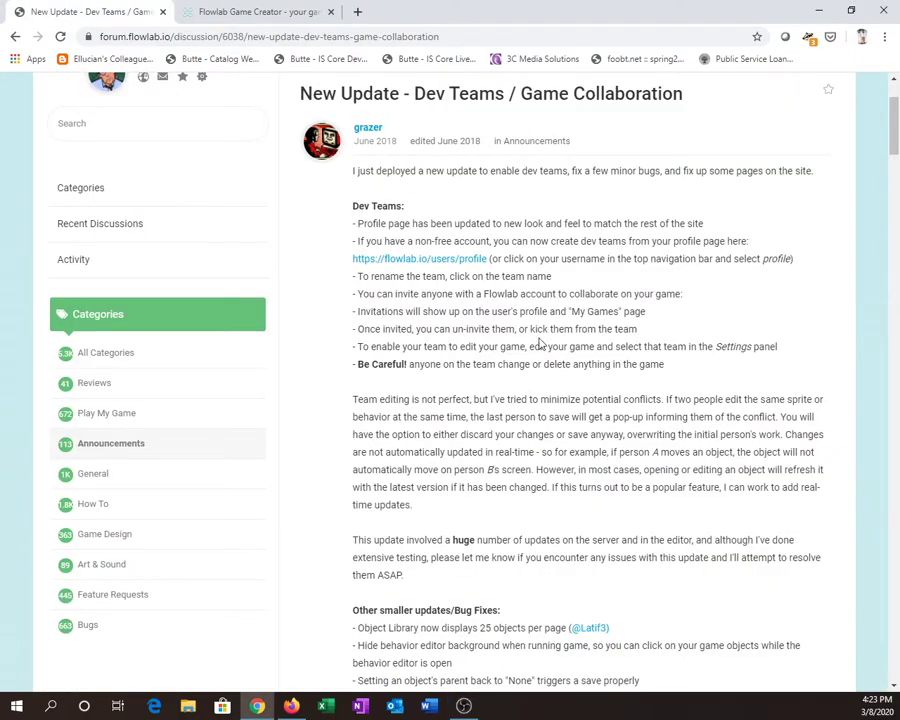
pyautogui.scroll(3, 412, 271)
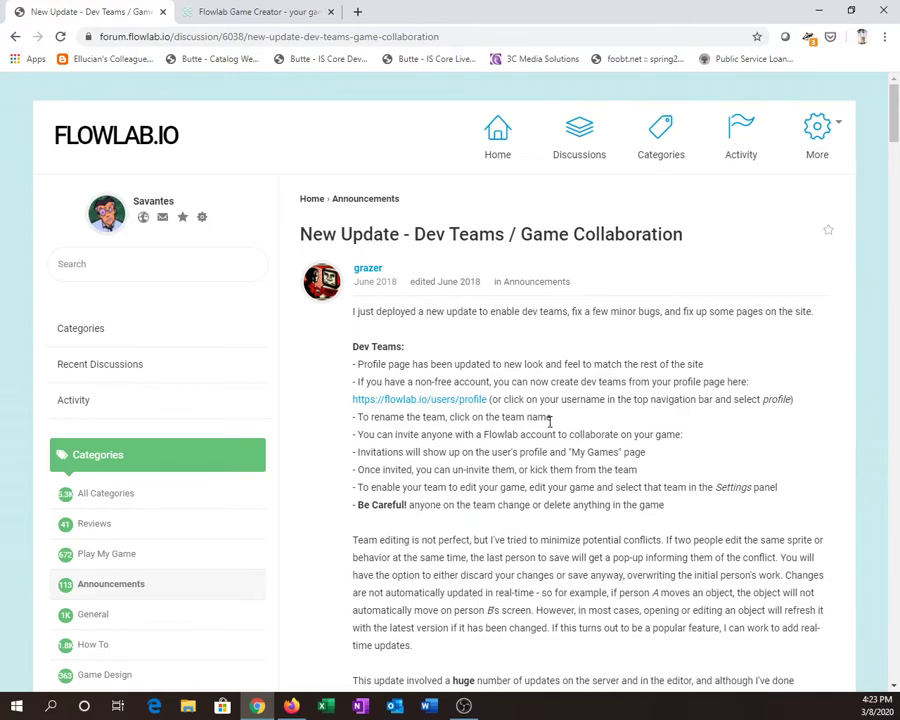
pyautogui.scroll(-1, 550, 421)
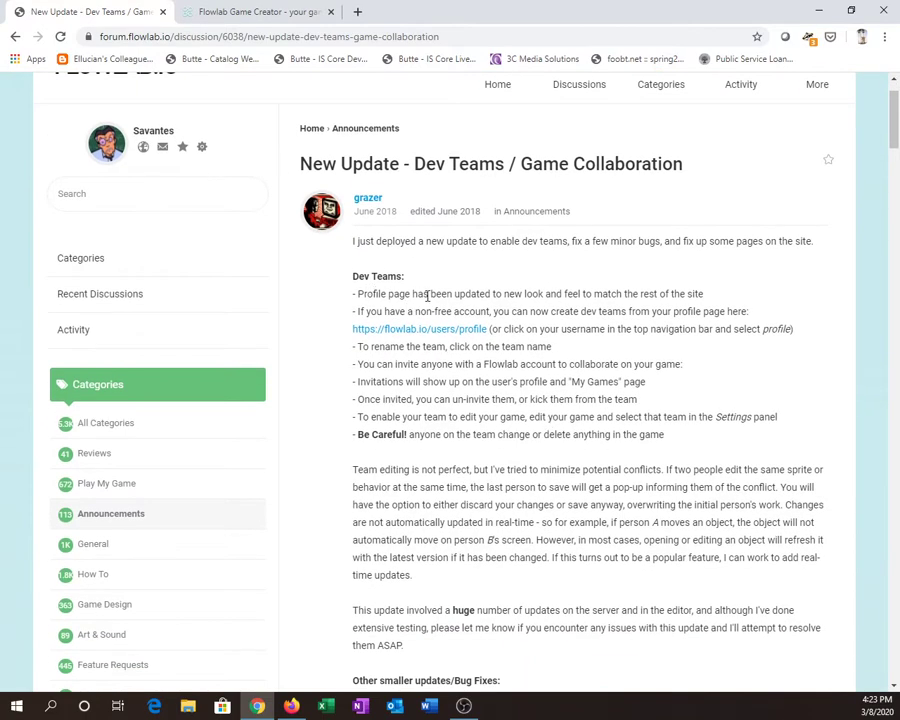
pyautogui.scroll(-3, 521, 360)
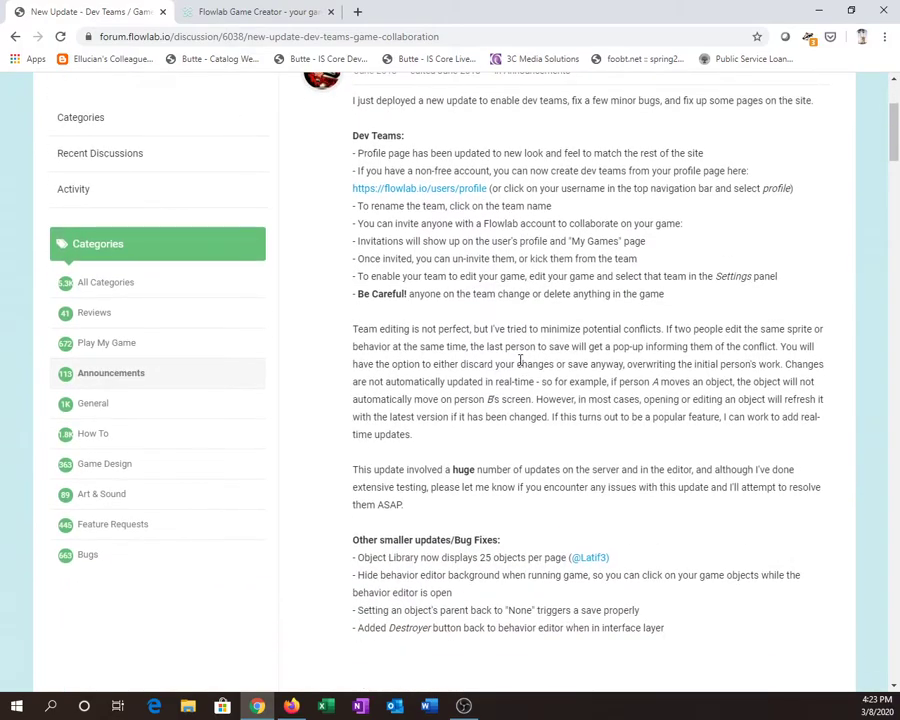
pyautogui.scroll(-1, 520, 360)
pyautogui.scroll(2, 520, 360)
pyautogui.scroll(-1, 520, 360)
pyautogui.scroll(3, 520, 360)
pyautogui.scroll(1, 520, 360)
pyautogui.scroll(-1, 520, 360)
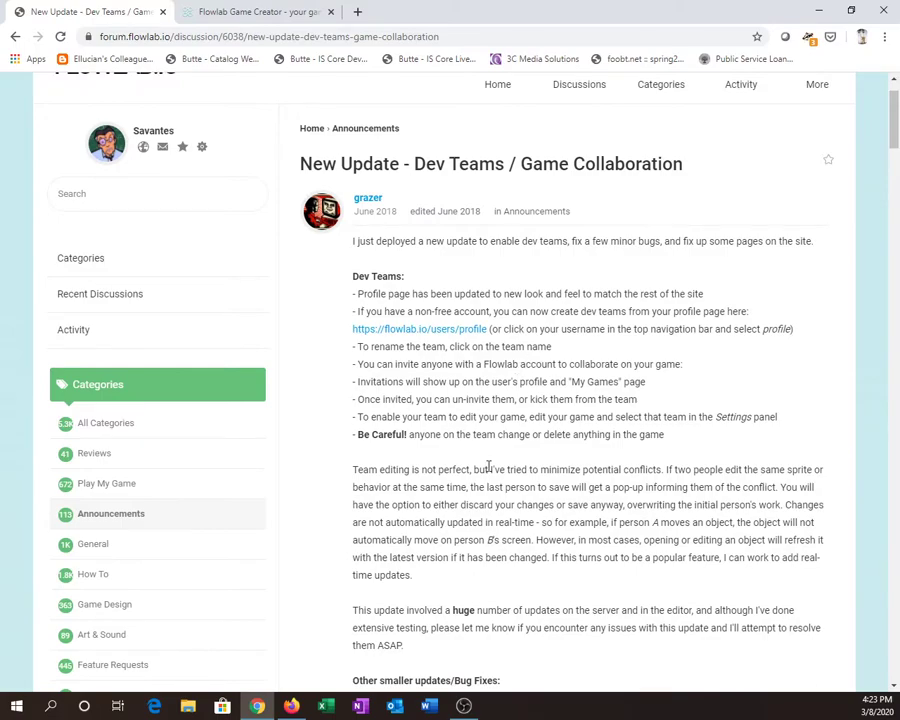
pyautogui.scroll(-2, 488, 467)
pyautogui.scroll(3, 488, 467)
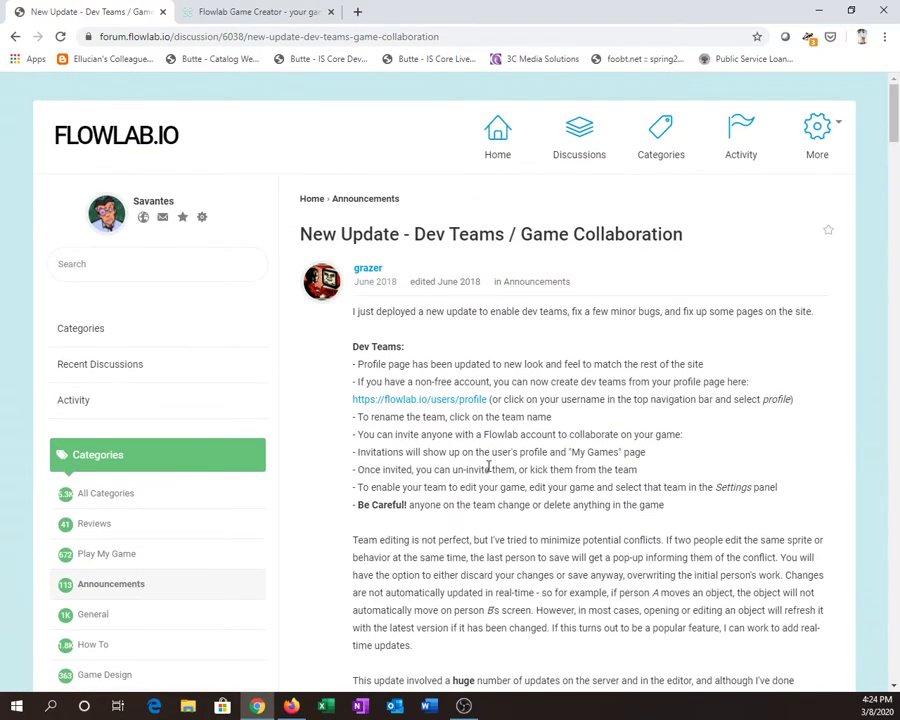
pyautogui.click(240, 12)
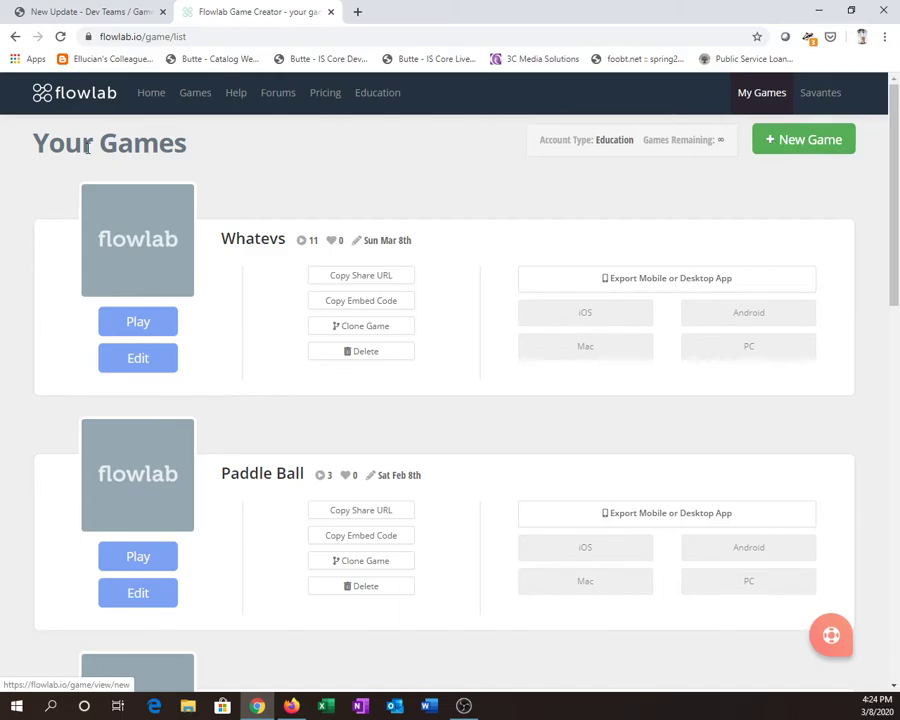
# Step: Start a new game and create a level object with its Type set to Ground
pyautogui.click(788, 153)
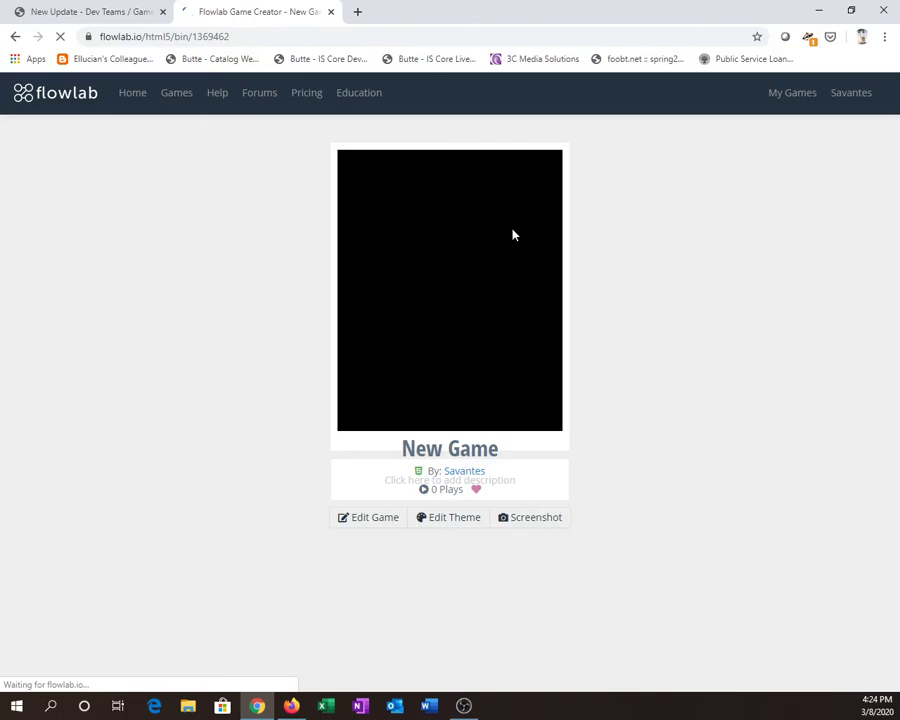
pyautogui.click(374, 518)
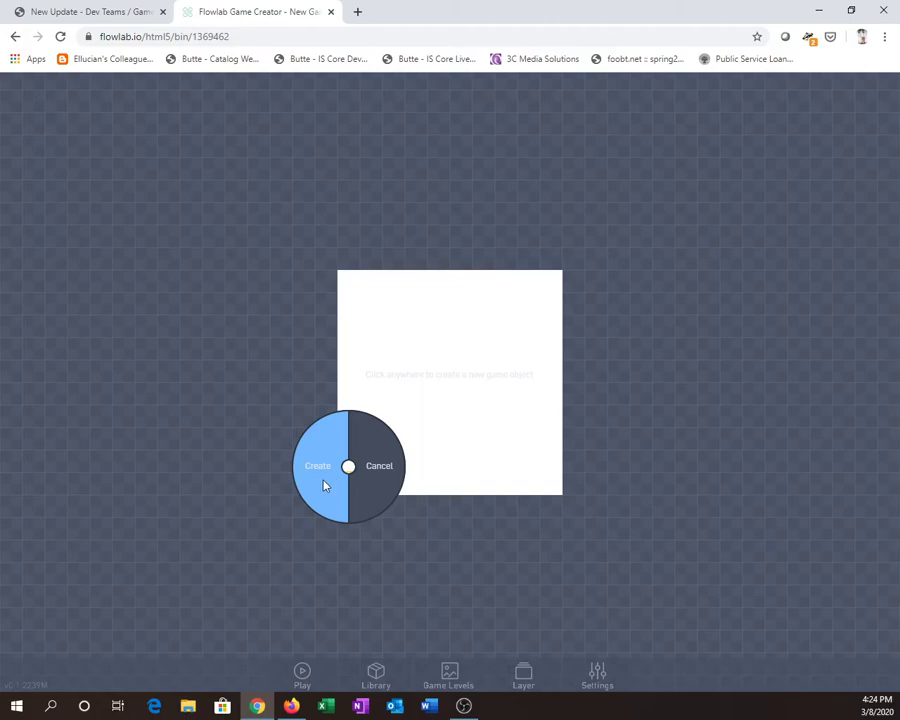
pyautogui.click(316, 464)
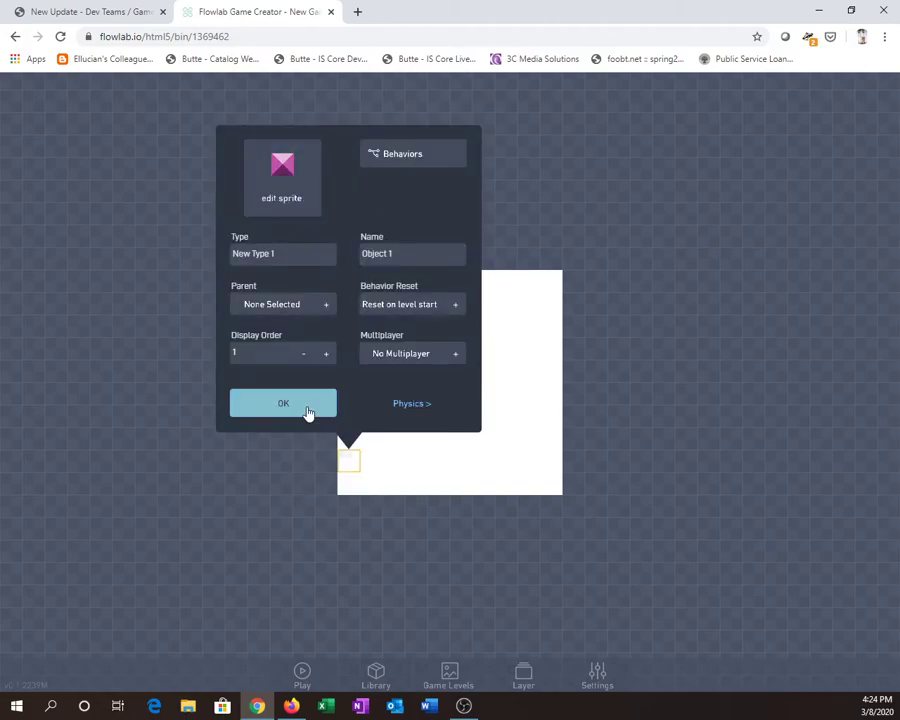
pyautogui.moveTo(300, 253); pyautogui.dragTo(211, 257)
pyautogui.write('Ground')
pyautogui.click(256, 400)
# Step: Clone the pink Ground block into walls along all four sides of the box
pyautogui.click(346, 460)
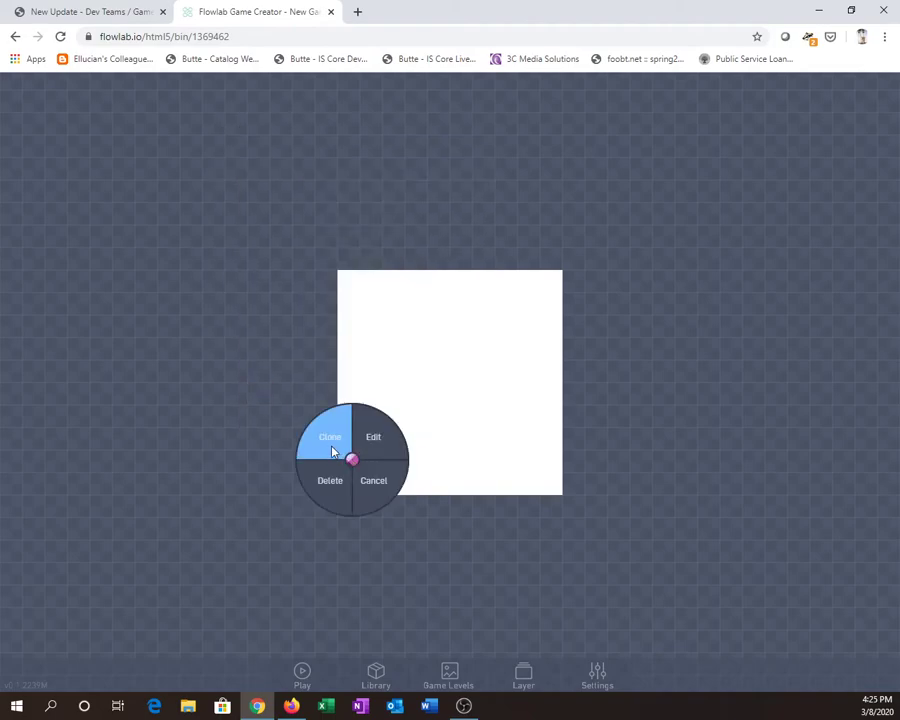
pyautogui.click(334, 454)
pyautogui.moveTo(322, 467)
pyautogui.mouseDown()
pyautogui.moveTo(330, 260)
pyautogui.moveTo(561, 256)
pyautogui.moveTo(578, 326)
pyautogui.mouseUp()
pyautogui.moveTo(579, 426)
pyautogui.mouseDown()
pyautogui.moveTo(579, 462)
pyautogui.moveTo(376, 468)
pyautogui.mouseUp()
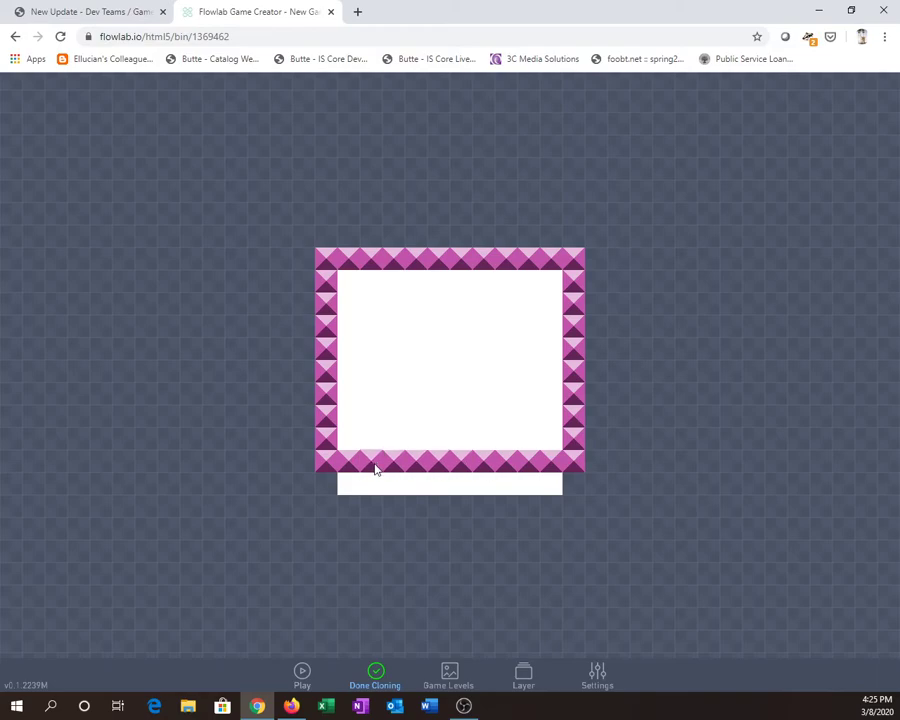
pyautogui.click(377, 677)
# Step: Create a new object inside the box with its Type set to Player
pyautogui.click(366, 438)
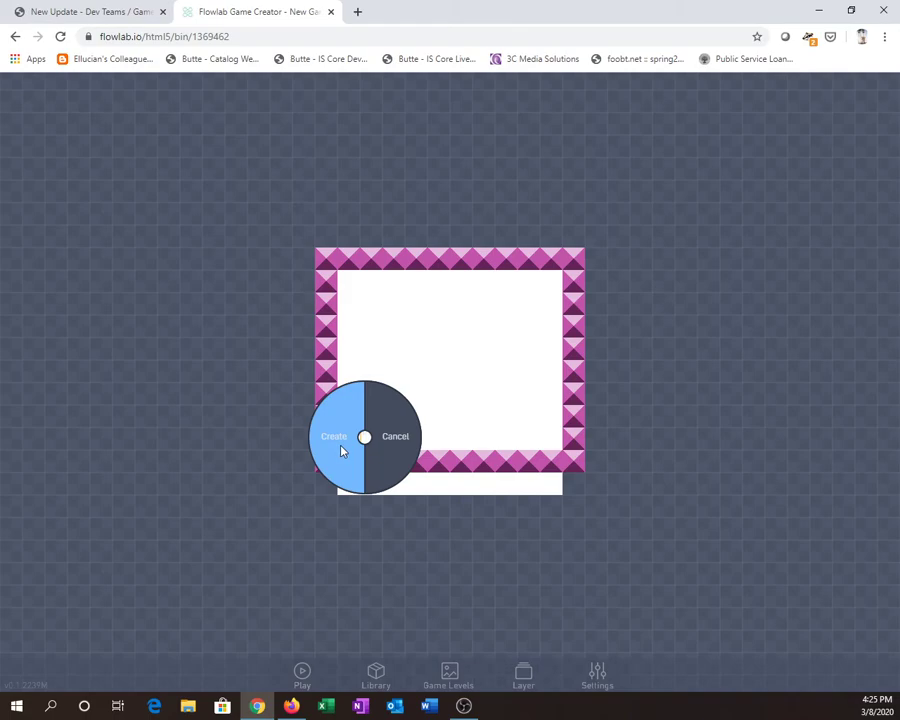
pyautogui.click(341, 446)
pyautogui.click(308, 231)
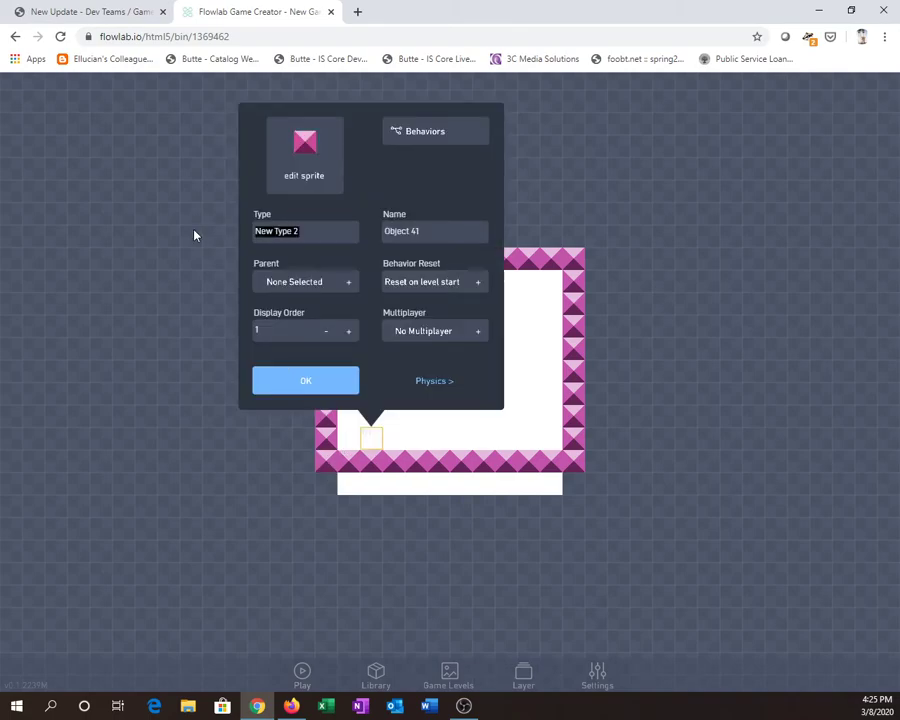
pyautogui.write('Player')
# Step: Give the Player a character sprite from the pixel-chars category
pyautogui.click(322, 165)
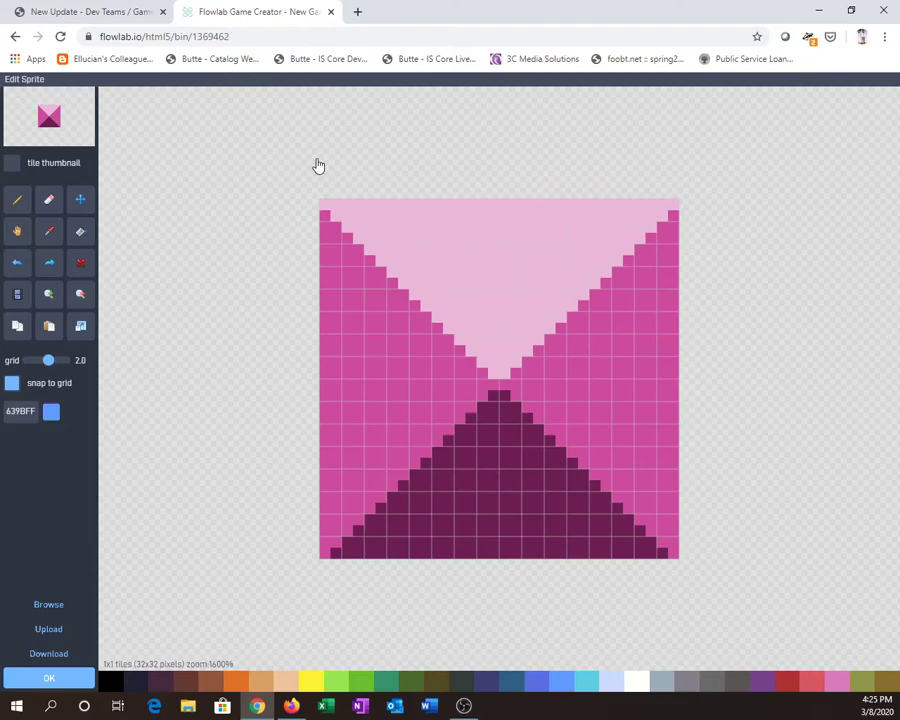
pyautogui.click(48, 604)
pyautogui.click(148, 103)
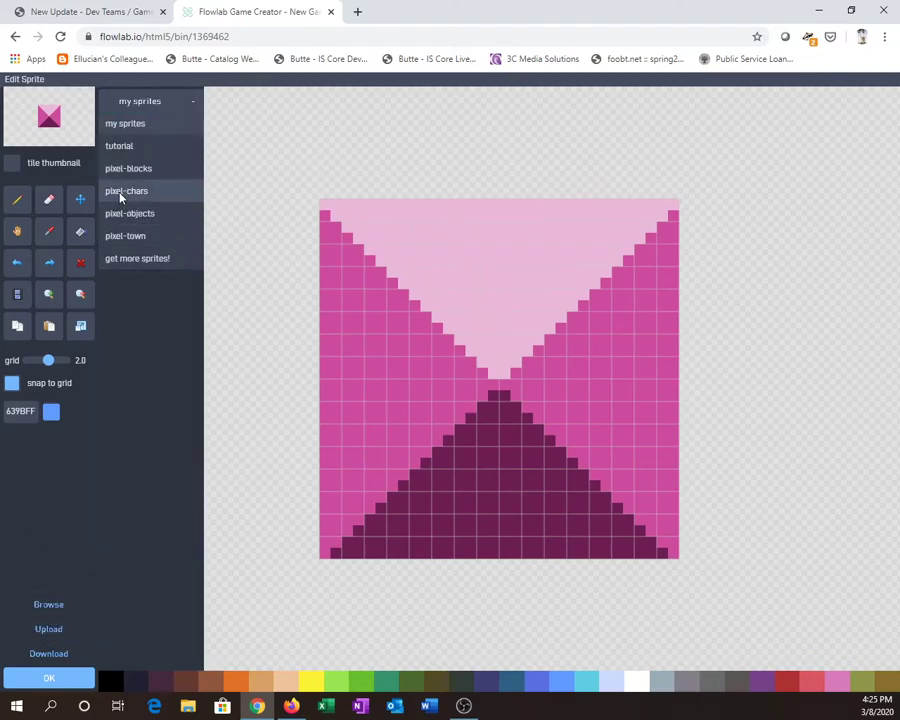
pyautogui.click(120, 196)
pyautogui.click(150, 132)
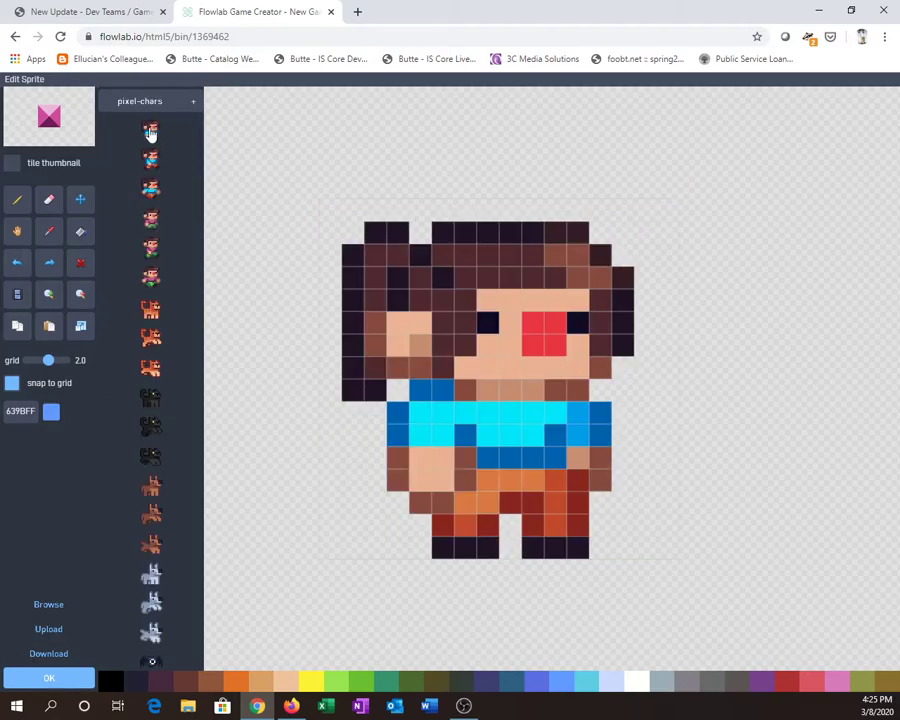
pyautogui.scroll(-5, 150, 400)
pyautogui.click(72, 678)
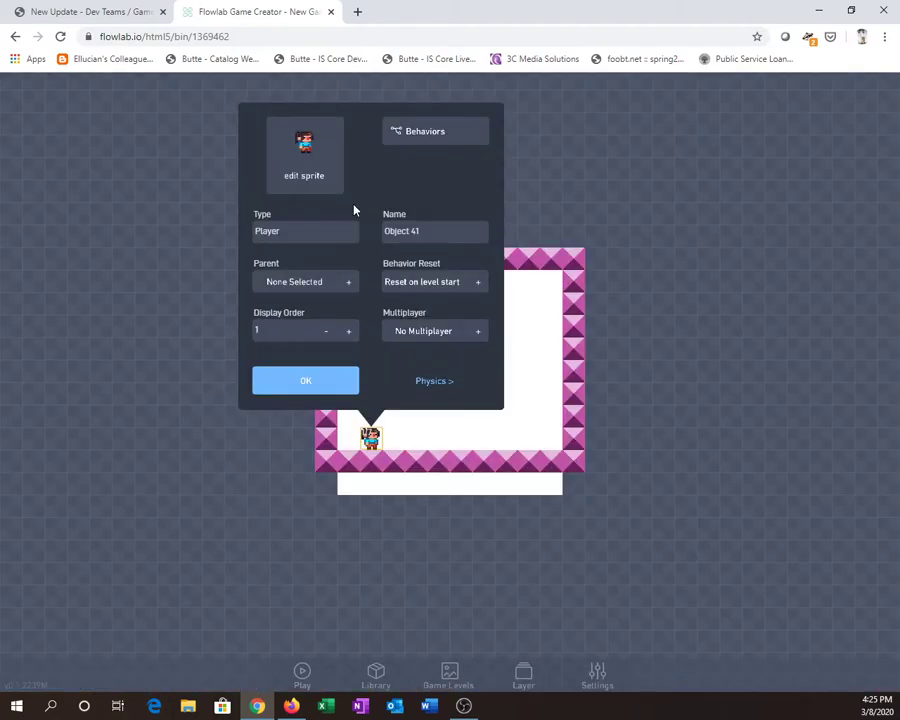
# Step: Add the Run & Jump behavior bundle to the Player
pyautogui.click(432, 140)
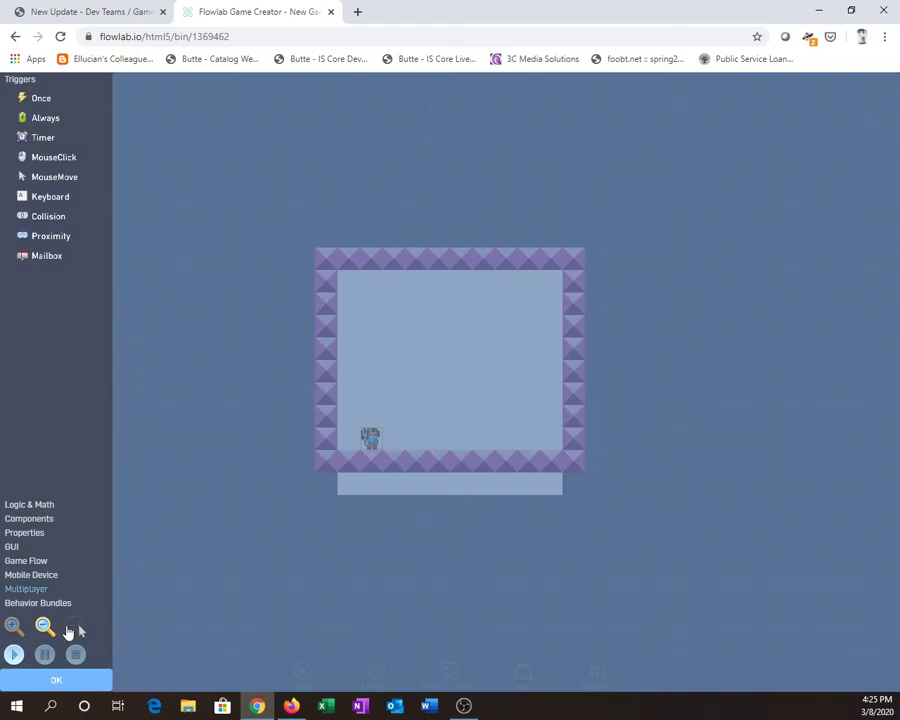
pyautogui.click(38, 603)
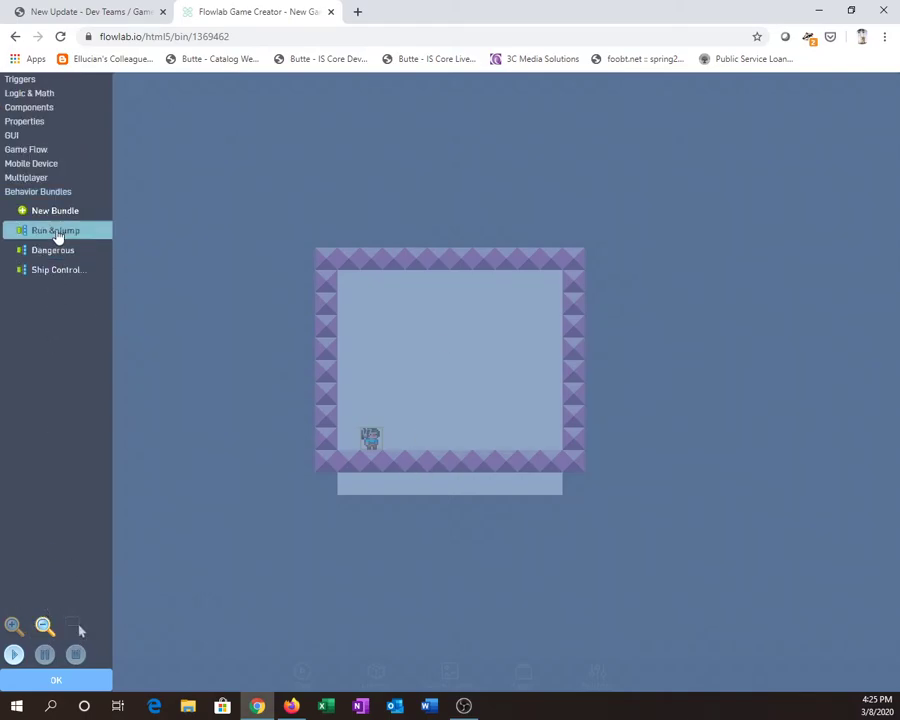
pyautogui.moveTo(57, 238); pyautogui.dragTo(424, 331)
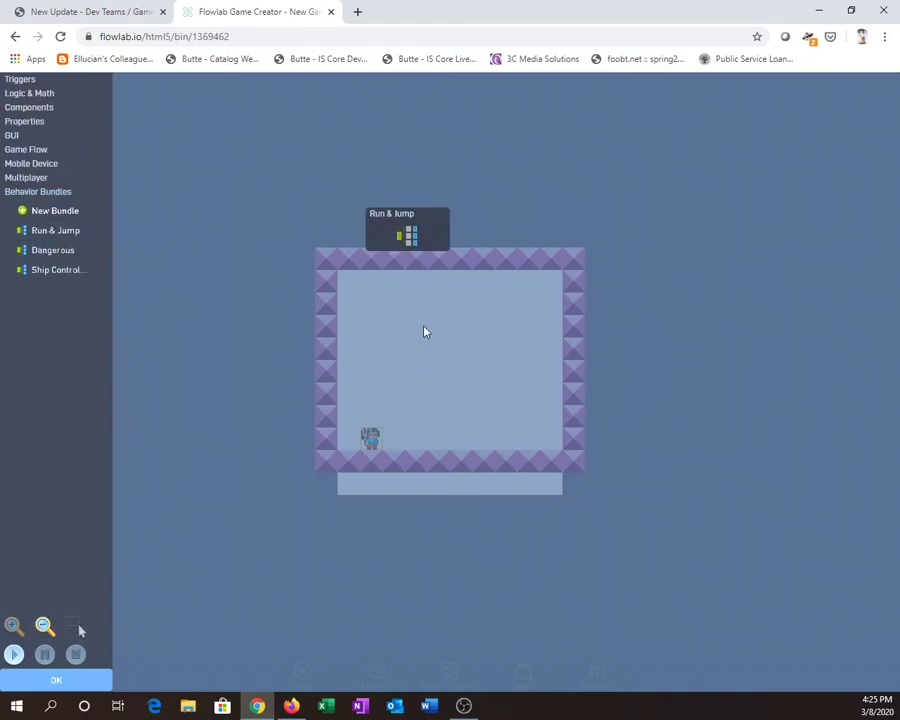
pyautogui.click(70, 680)
# Step: Make the Player movable in its physics settings
pyautogui.click(440, 386)
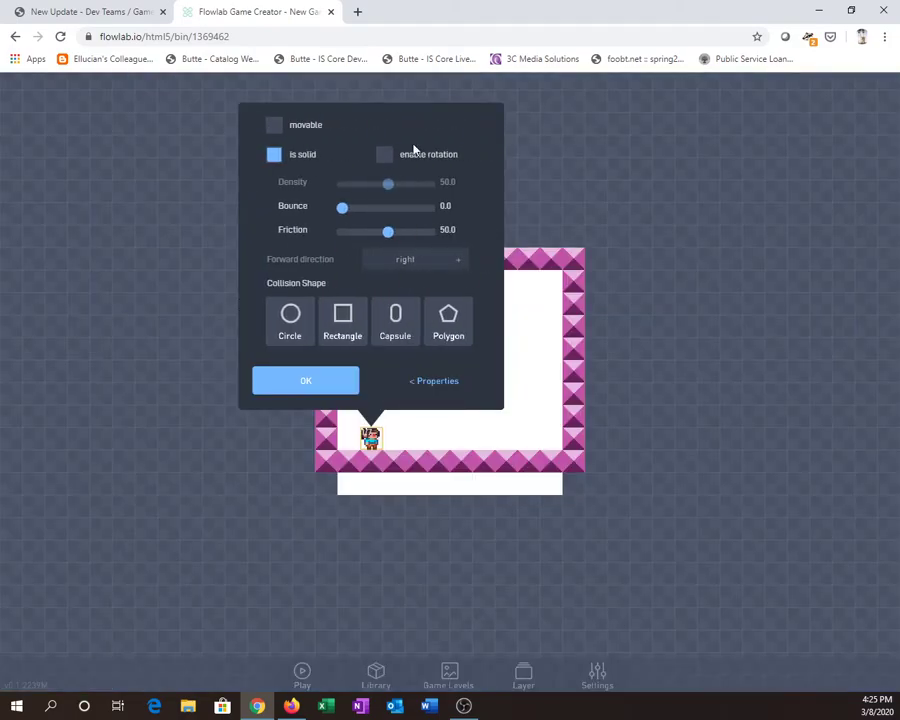
pyautogui.click(274, 126)
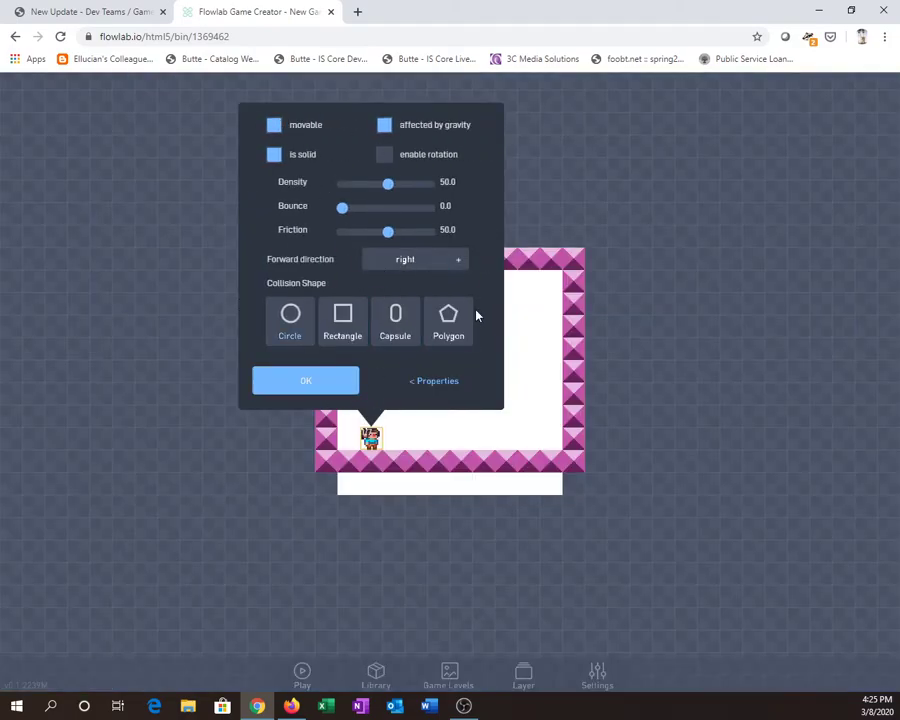
pyautogui.click(344, 387)
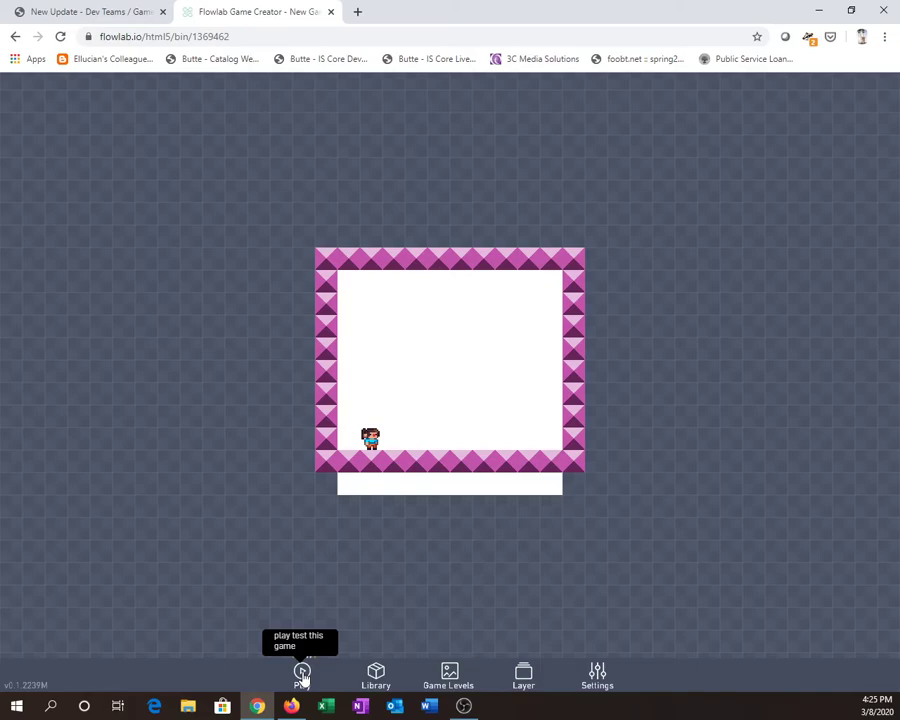
# Step: Rename the game to 'Cool Game' in Settings
pyautogui.click(593, 676)
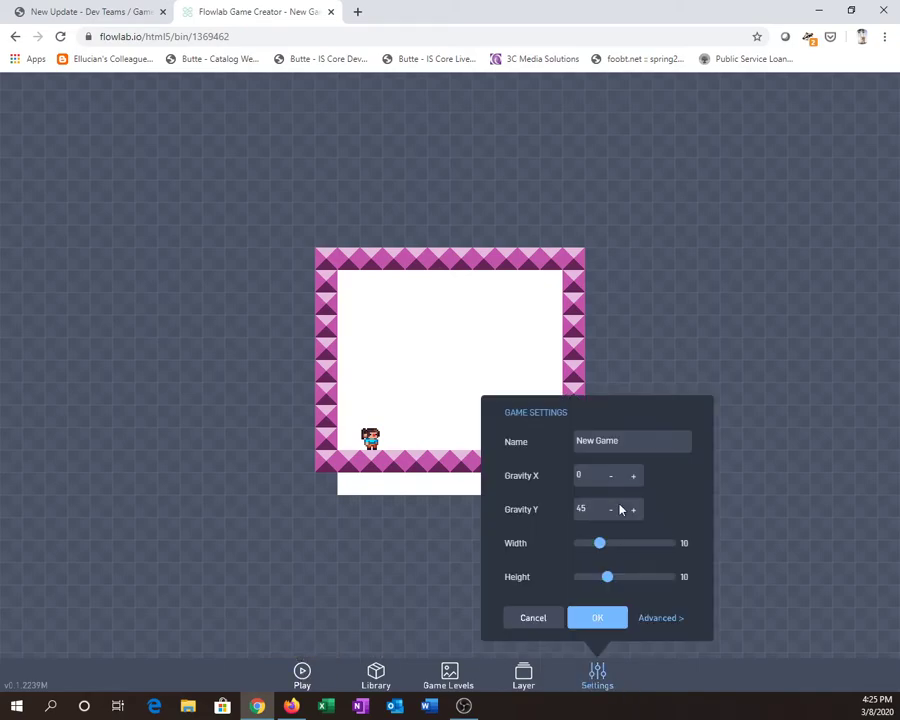
pyautogui.click(633, 440)
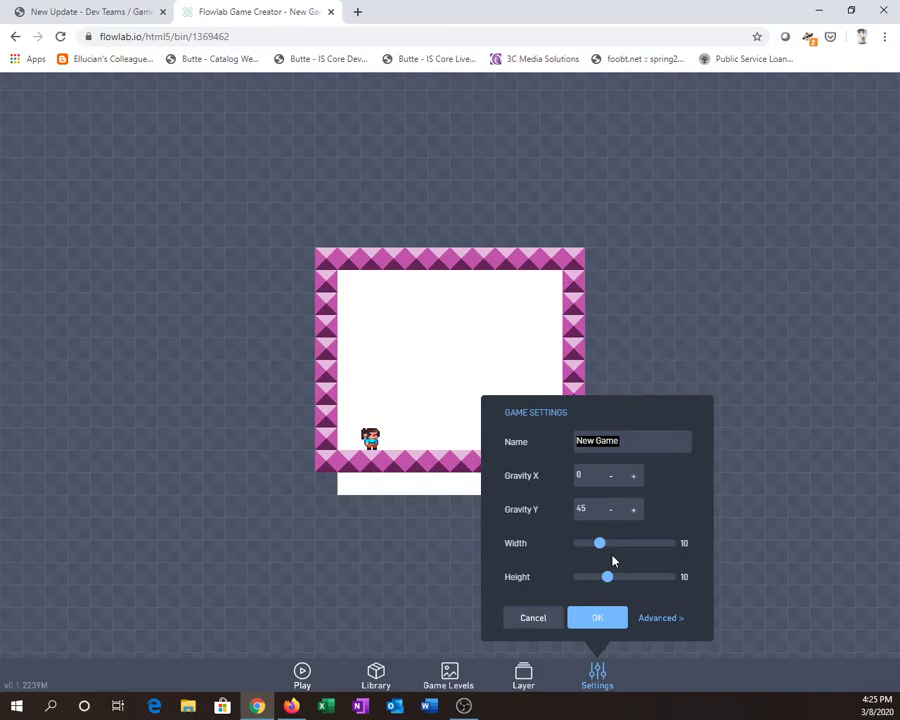
pyautogui.write('Cool Game')
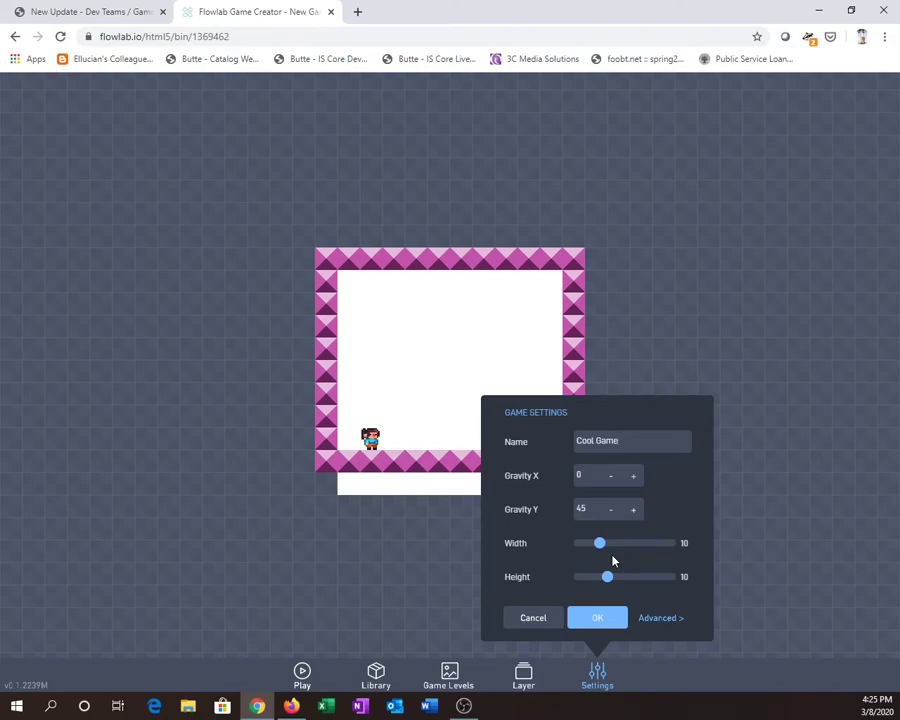
pyautogui.click(604, 624)
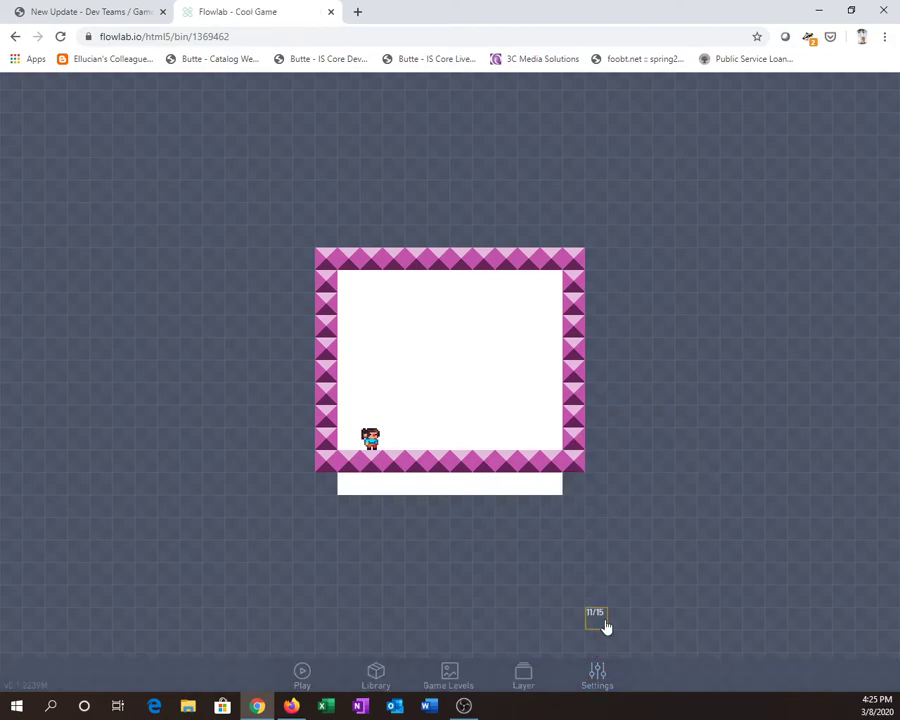
# Step: Play-test the game, running the character left and right and jumping
pyautogui.click(301, 672)
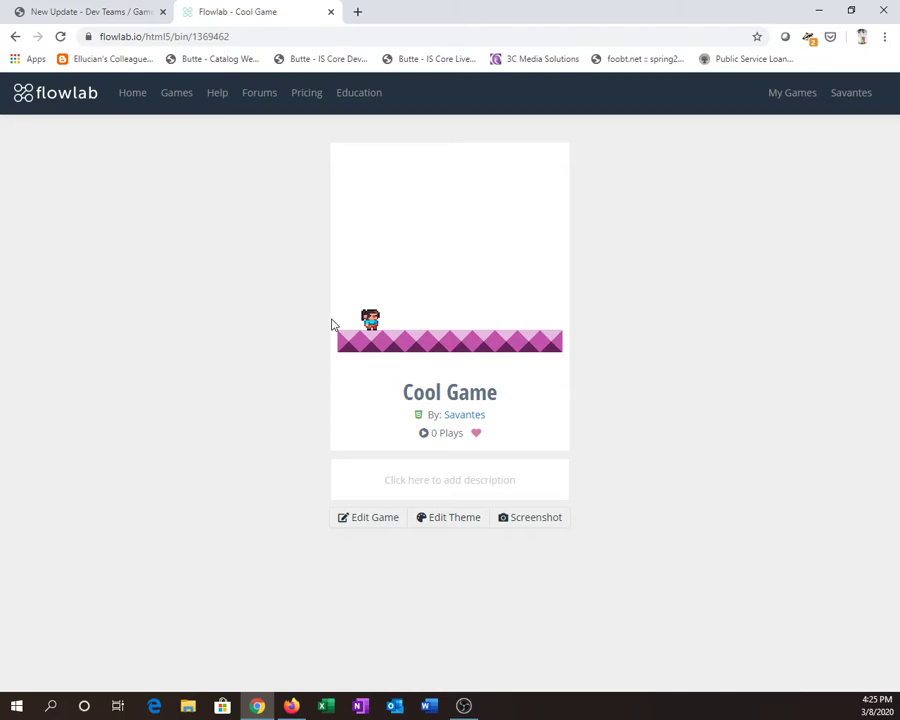
pyautogui.press('Right')
pyautogui.press('Up')
pyautogui.press('Left')
pyautogui.press('Up')
pyautogui.press('Up')
pyautogui.press('Up')
pyautogui.press('Right')
pyautogui.press('Up')
pyautogui.press('Left')
pyautogui.press('Right')
pyautogui.press('Right')
pyautogui.press('Left')
pyautogui.press('Right')
# Step: Copy Cool Game's share URL from My Games and switch to the Firefox window
pyautogui.click(775, 97)
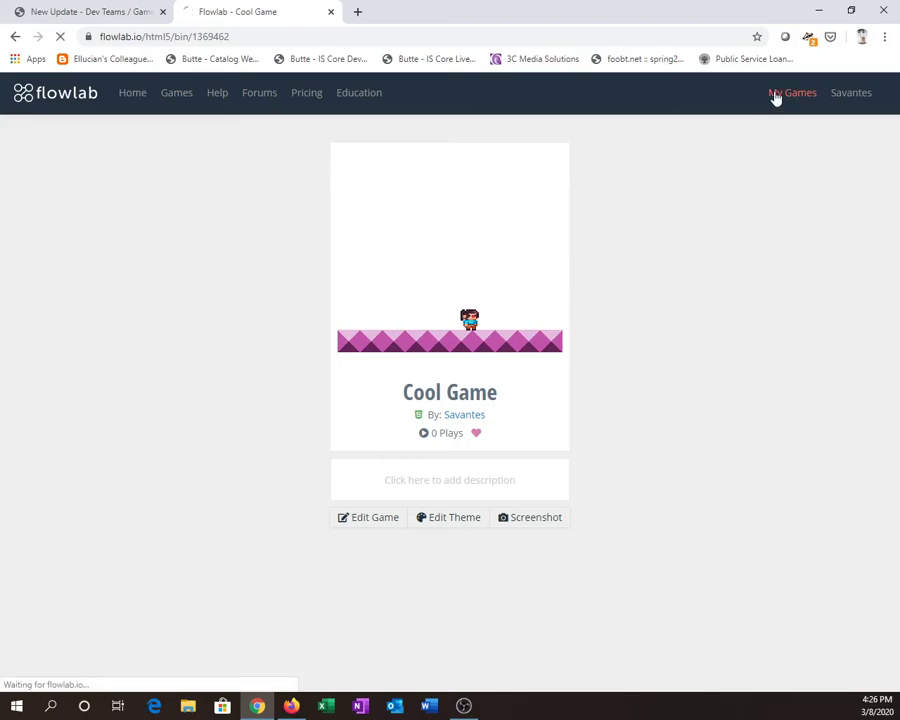
pyautogui.scroll(-15, 325, 345)
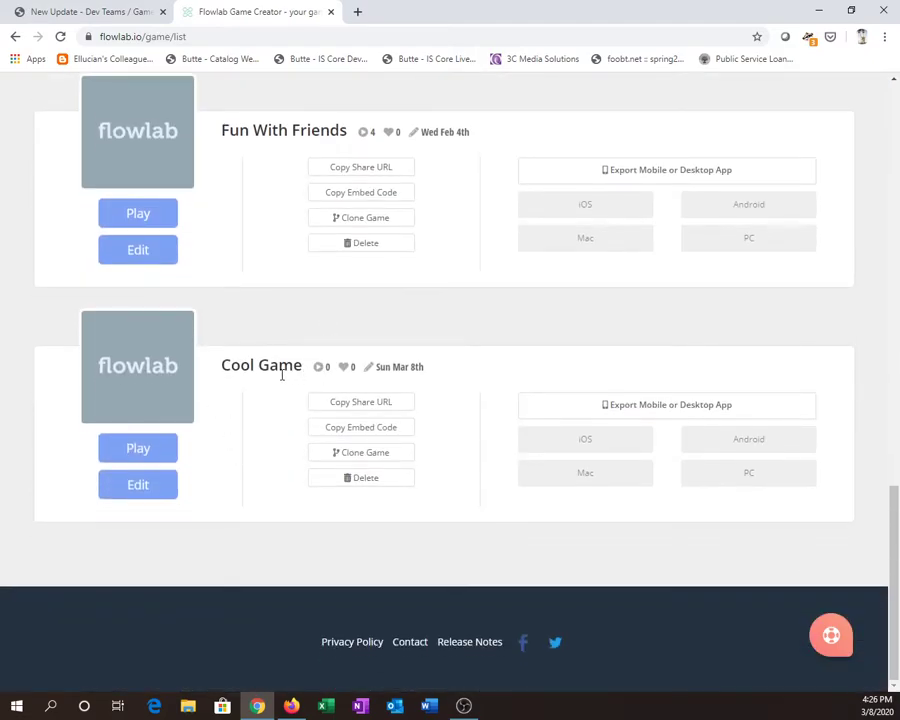
pyautogui.click(348, 408)
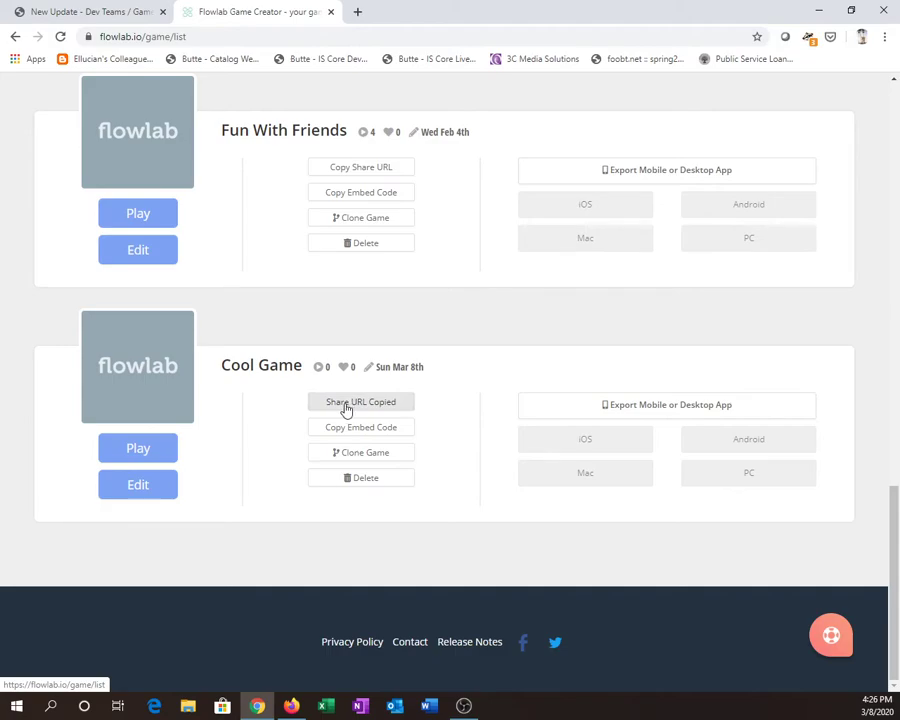
pyautogui.hotkey('alt', 'Tab')
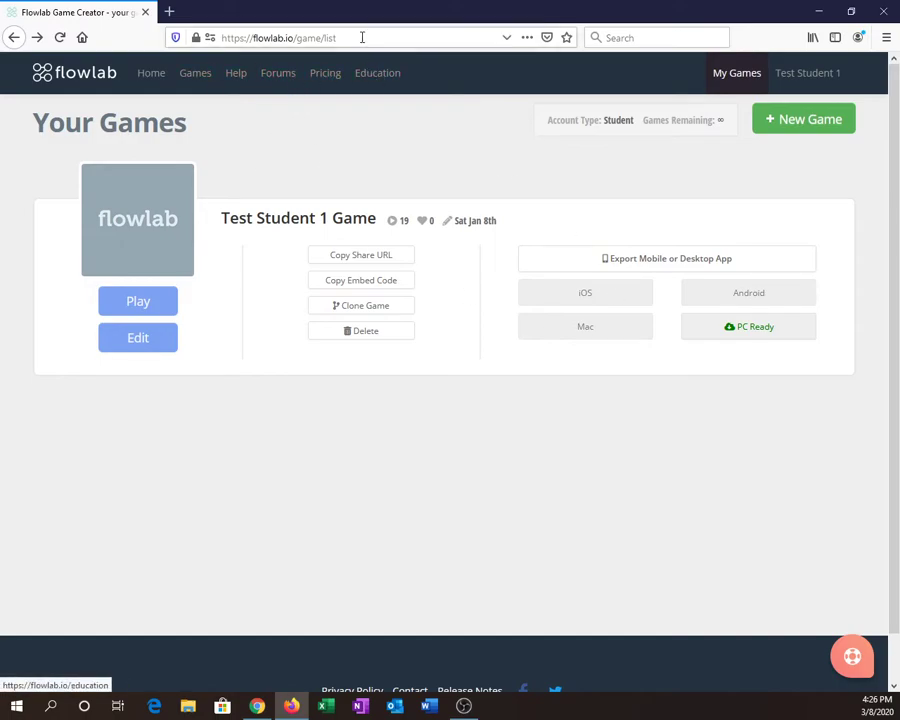
# Step: Load the copied Cool Game link in a new Firefox tab
pyautogui.click(166, 12)
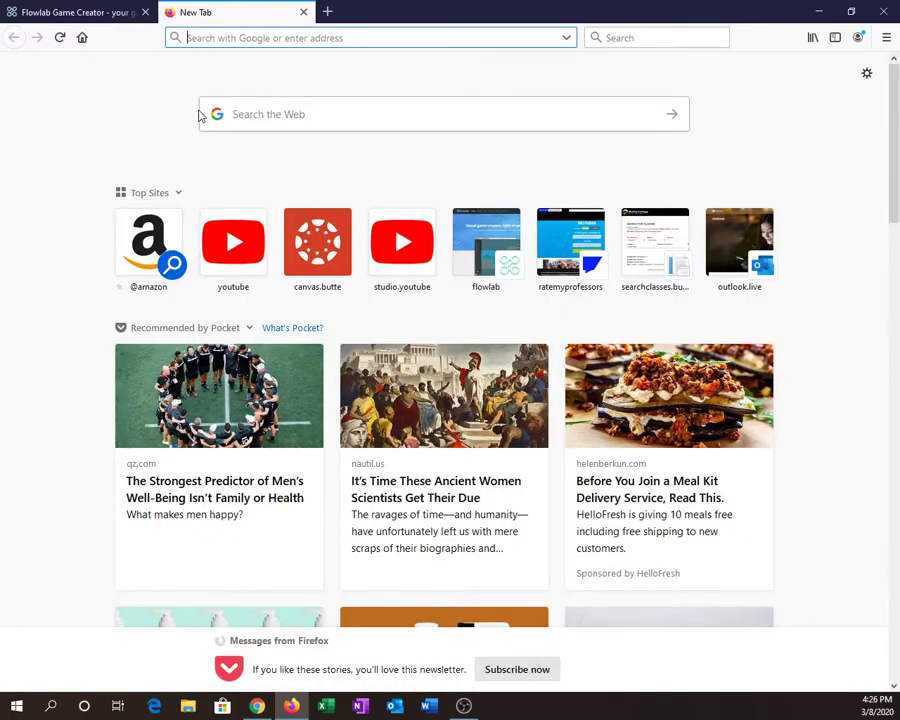
pyautogui.write('https://flowlab.io/game/play/1369462')
pyautogui.press('Return')
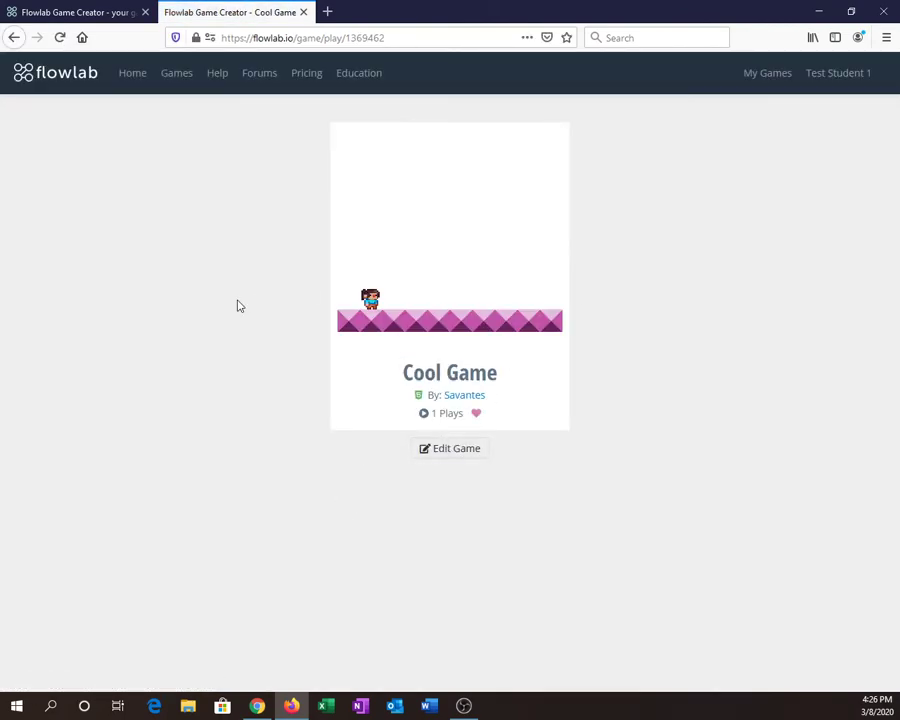
# Step: Try the shared game, moving the character left and right and jumping
pyautogui.press('Right')
pyautogui.press('Up')
pyautogui.press('Up')
pyautogui.press('Left')
pyautogui.press('Right')
pyautogui.press('Left')
# Step: Delete two adjacent middle floor tiles in Cool Game's editor and start the game
pyautogui.click(448, 450)
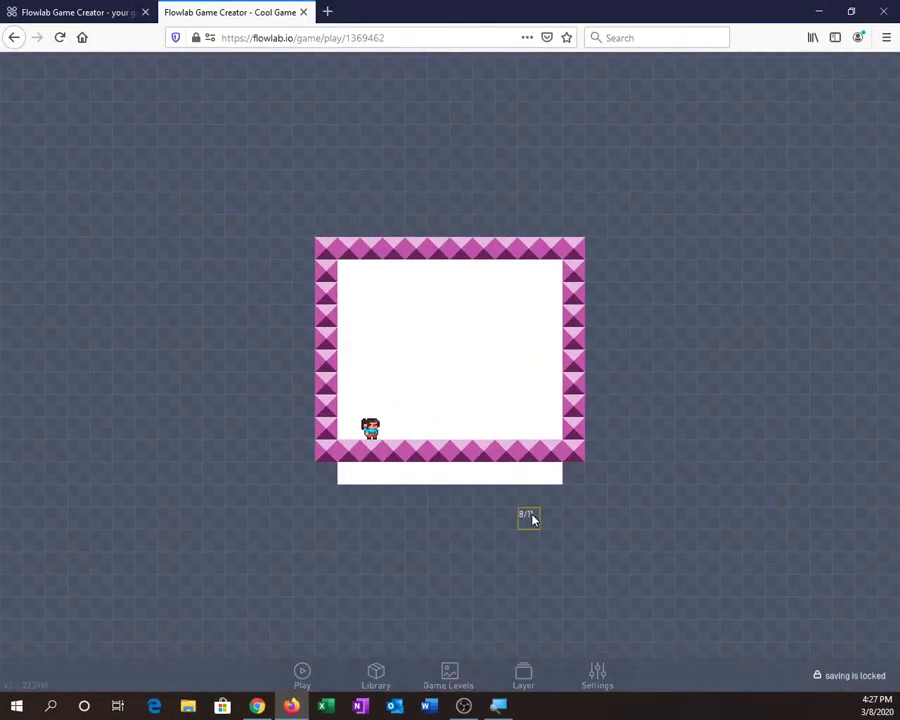
pyautogui.click(440, 454)
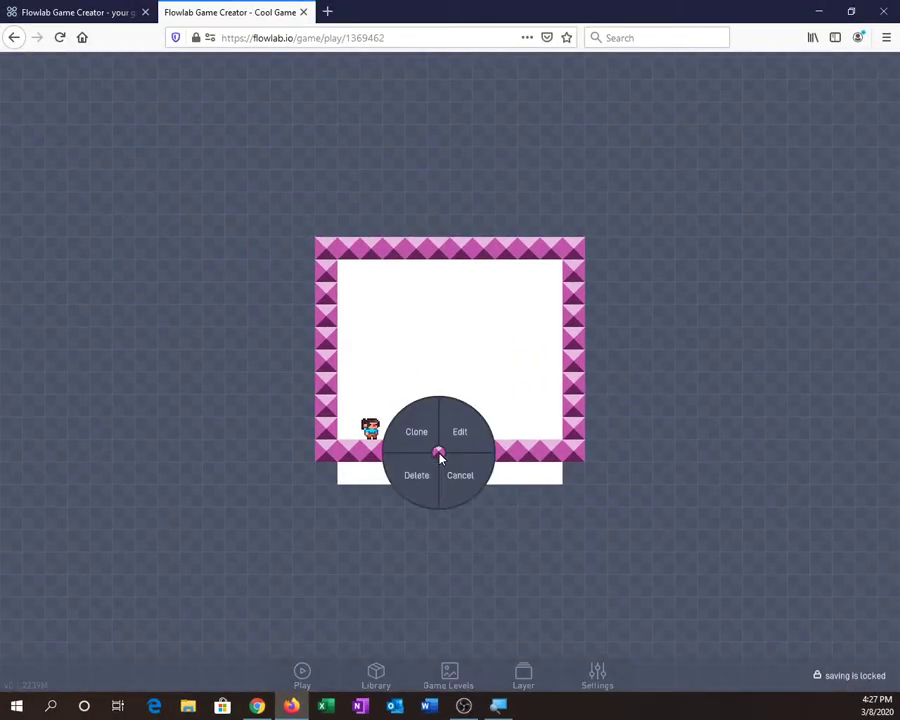
pyautogui.click(427, 473)
pyautogui.click(463, 453)
pyautogui.click(447, 474)
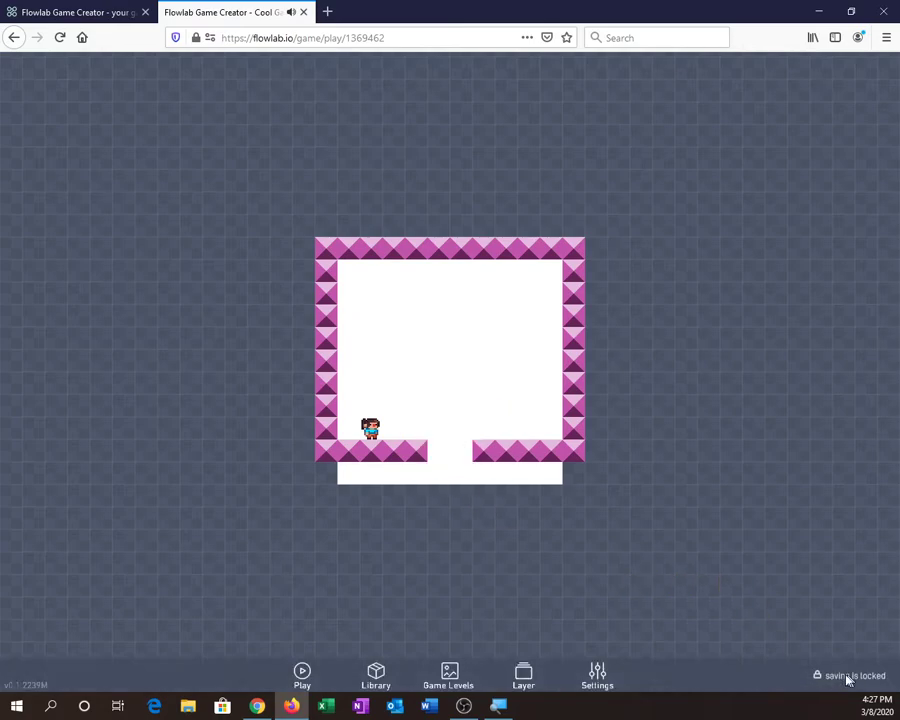
pyautogui.click(301, 676)
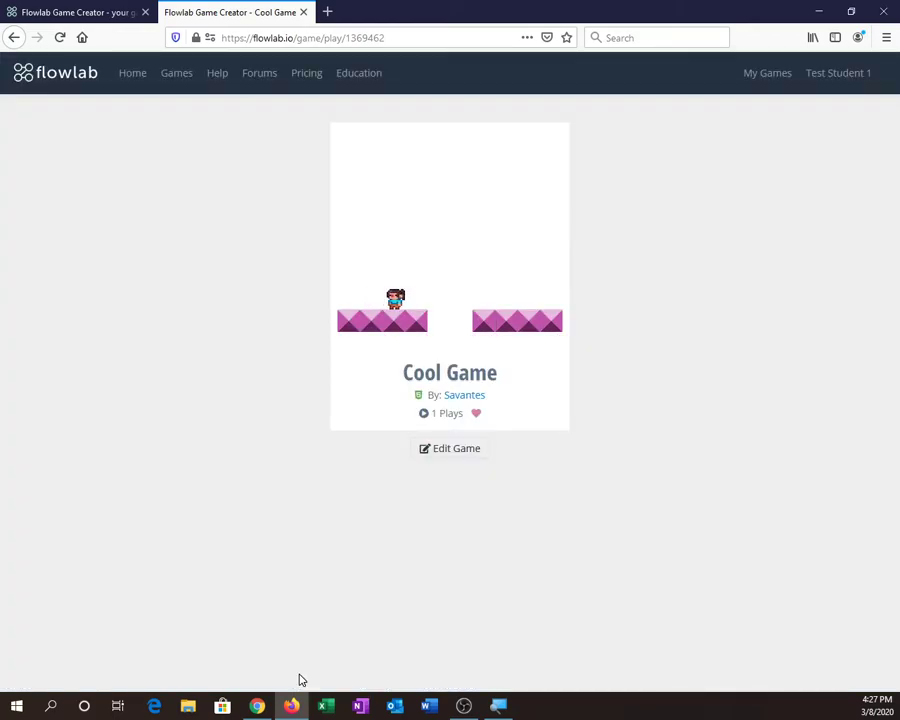
# Step: Run the character to the pit and jump over it onto the right platform
pyautogui.press('Right')
pyautogui.press('Left')
pyautogui.press('Right')
pyautogui.press('Up')
pyautogui.press('Right')
pyautogui.press('Left')
pyautogui.press('Right')
pyautogui.press('Left')
pyautogui.press('Left')
# Step: Reload the play page, replay on the still-solid floor, then return to the Chrome game list
pyautogui.click(60, 37)
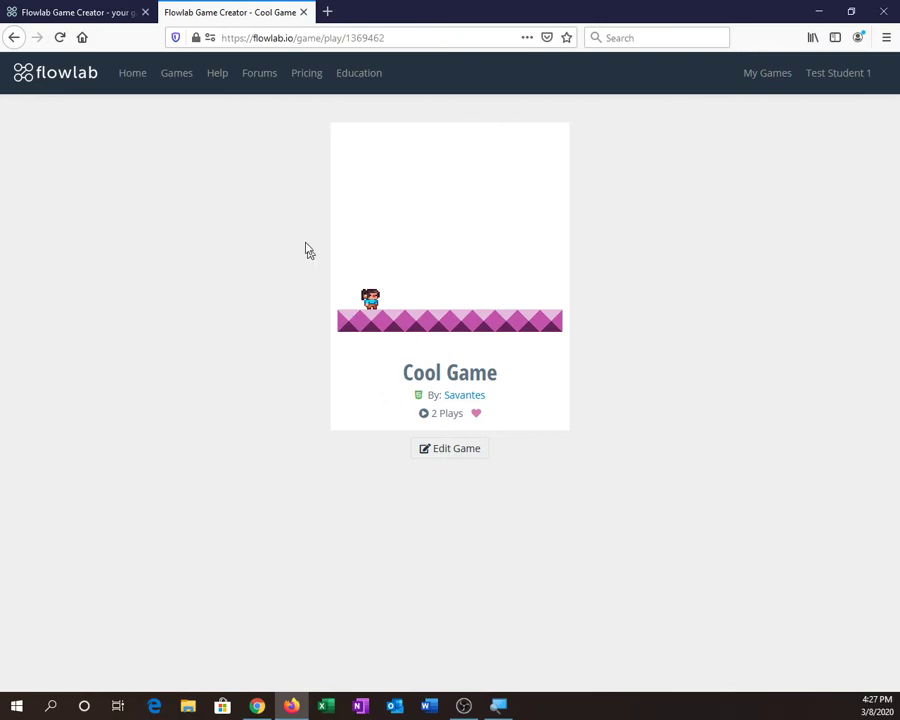
pyautogui.press('Right')
pyautogui.press('Up')
pyautogui.press('Left')
pyautogui.press('Up')
pyautogui.press('Right')
pyautogui.press('Up')
pyautogui.press('Left')
pyautogui.hotkey('alt', 'Tab')
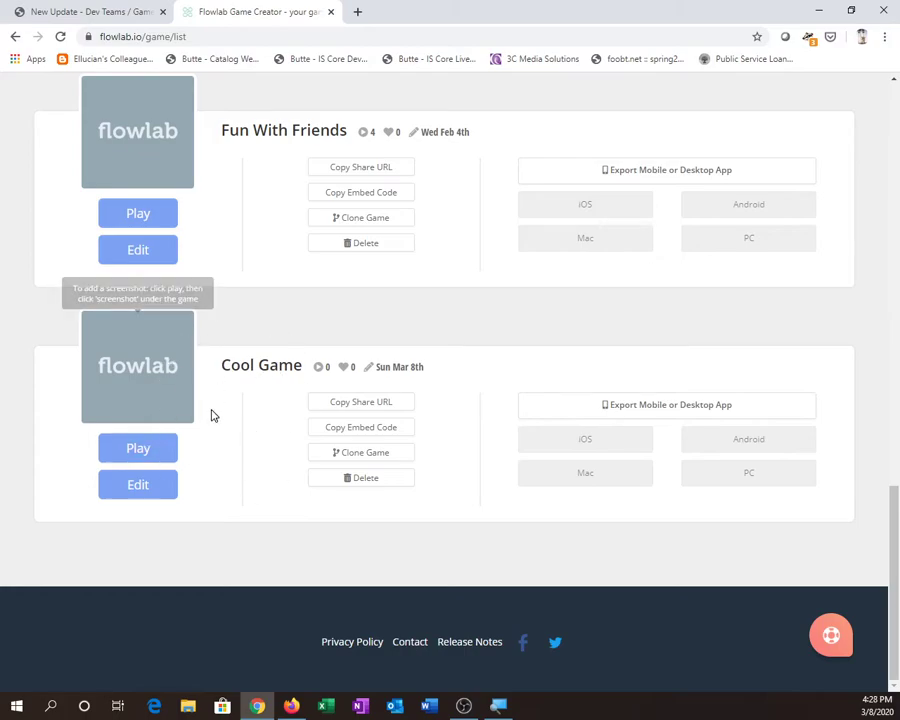
pyautogui.moveTo(139, 322)
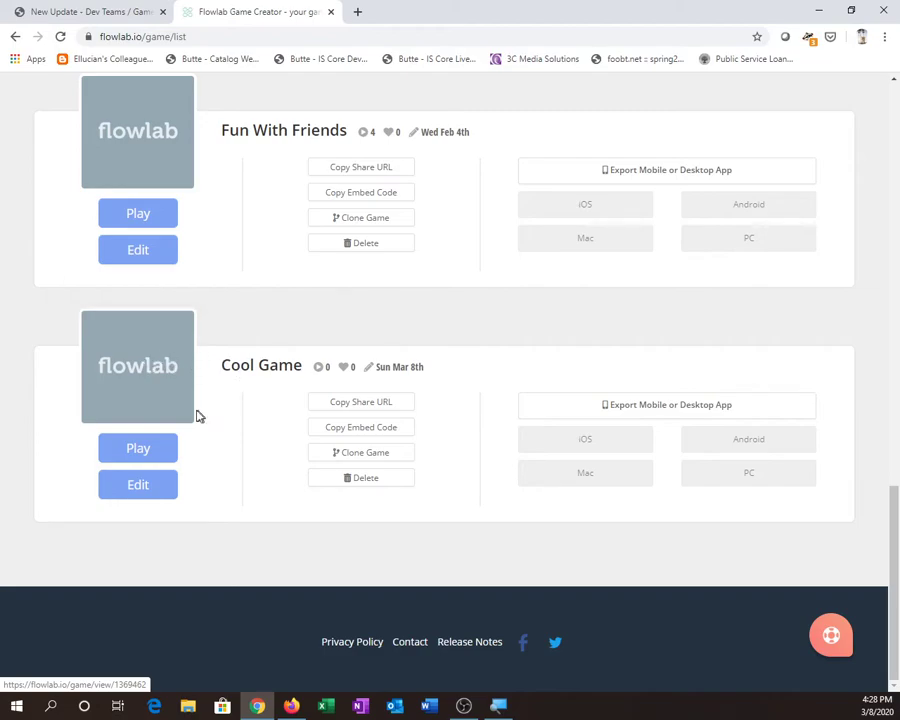
# Step: Go to the owner's Profile page from the account name dropdown
pyautogui.scroll(3, 367, 373)
pyautogui.scroll(10, 367, 372)
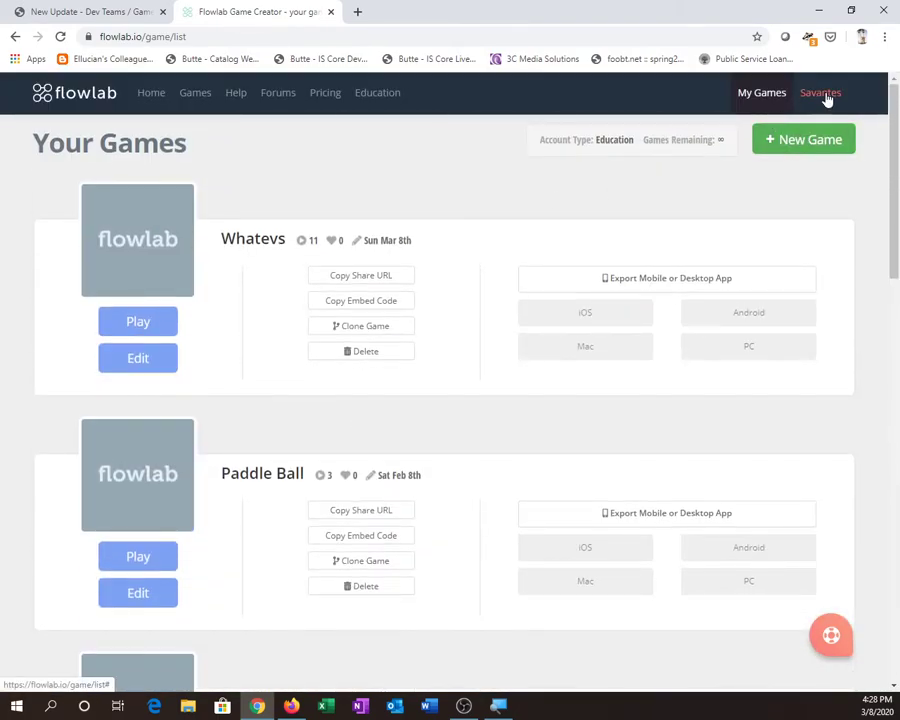
pyautogui.click(812, 100)
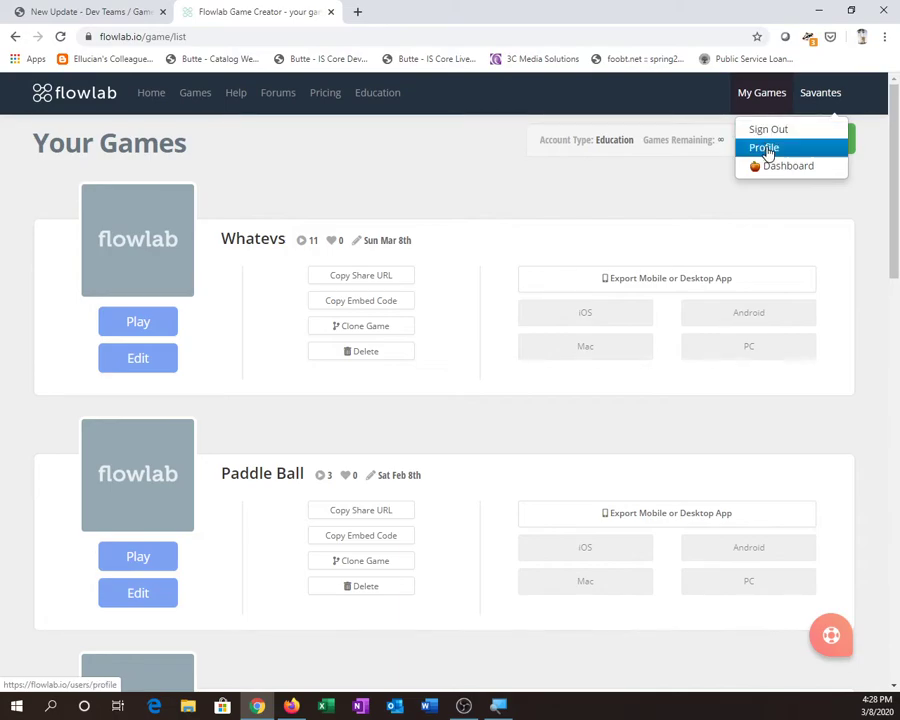
pyautogui.click(766, 148)
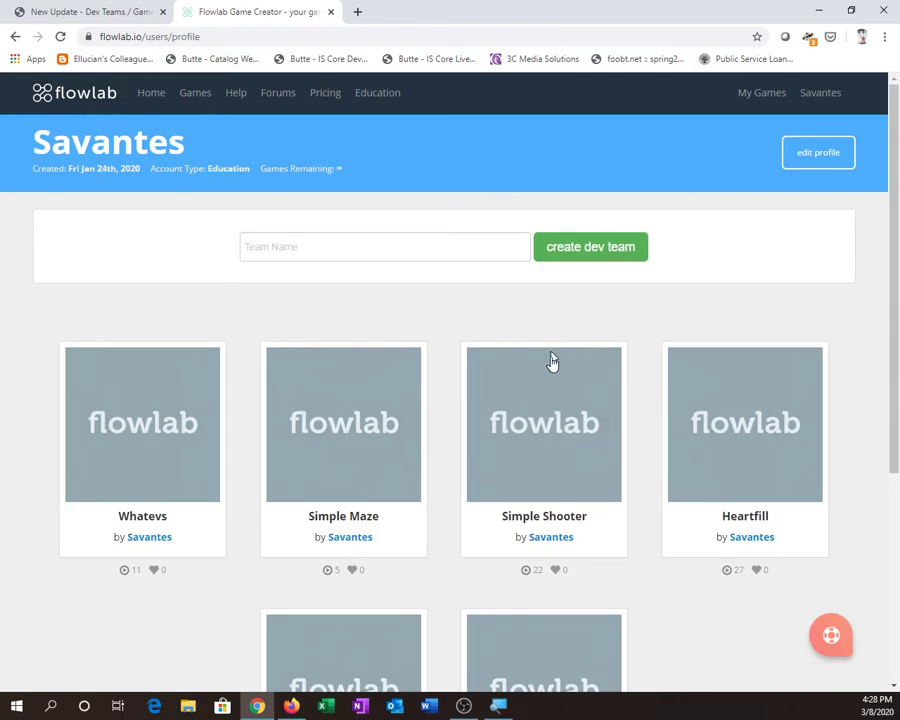
pyautogui.scroll(-5, 120, 450)
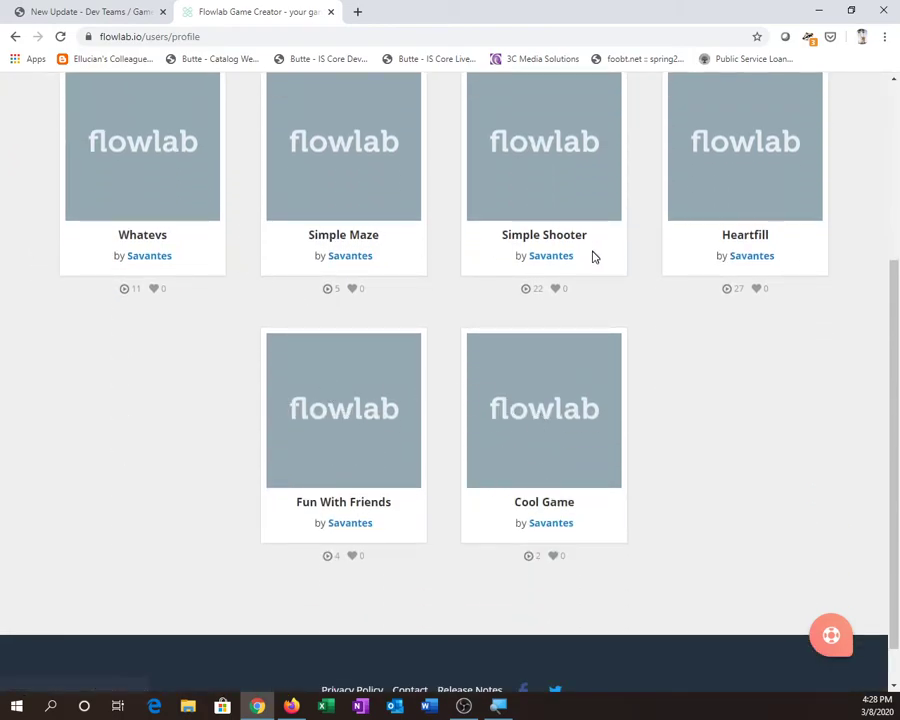
pyautogui.scroll(3, 436, 451)
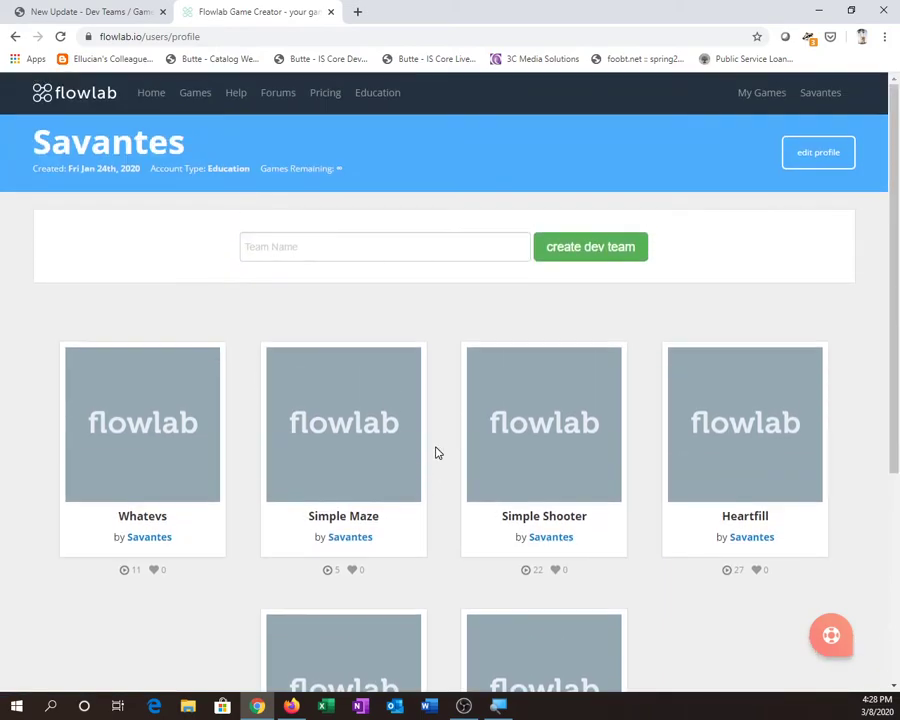
# Step: Create a dev team named Cool Dev Team from the Team Name box
pyautogui.click(266, 245)
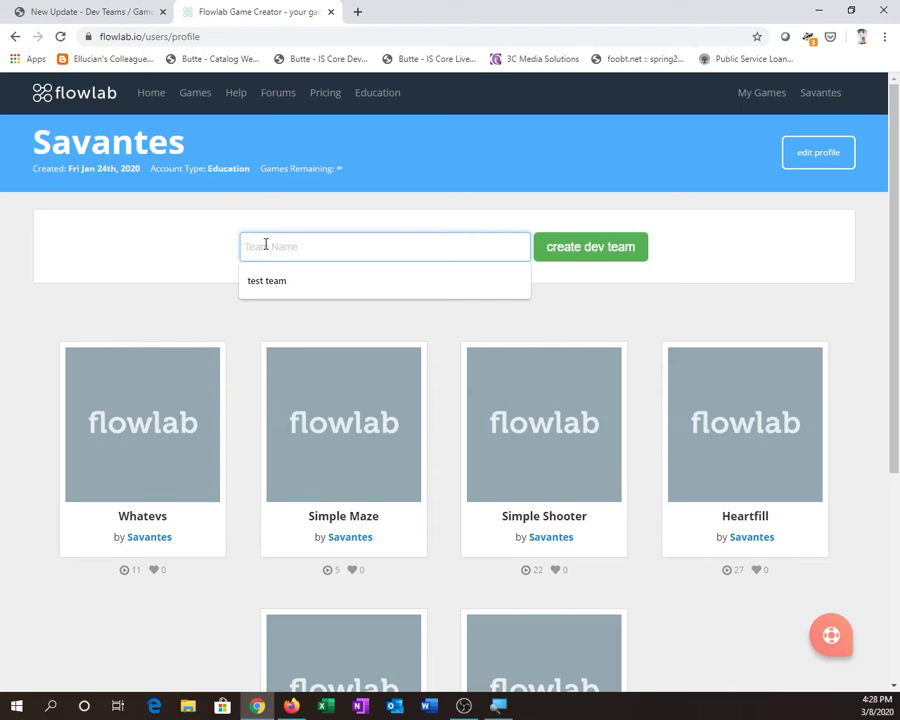
pyautogui.write('c')
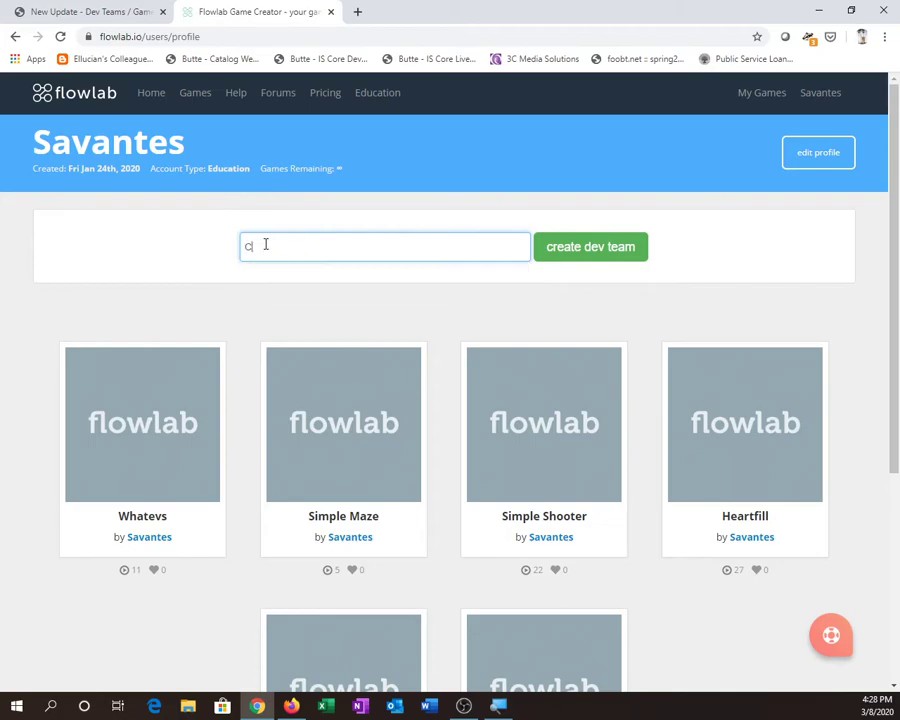
pyautogui.write('ool Dev Team')
pyautogui.click(615, 252)
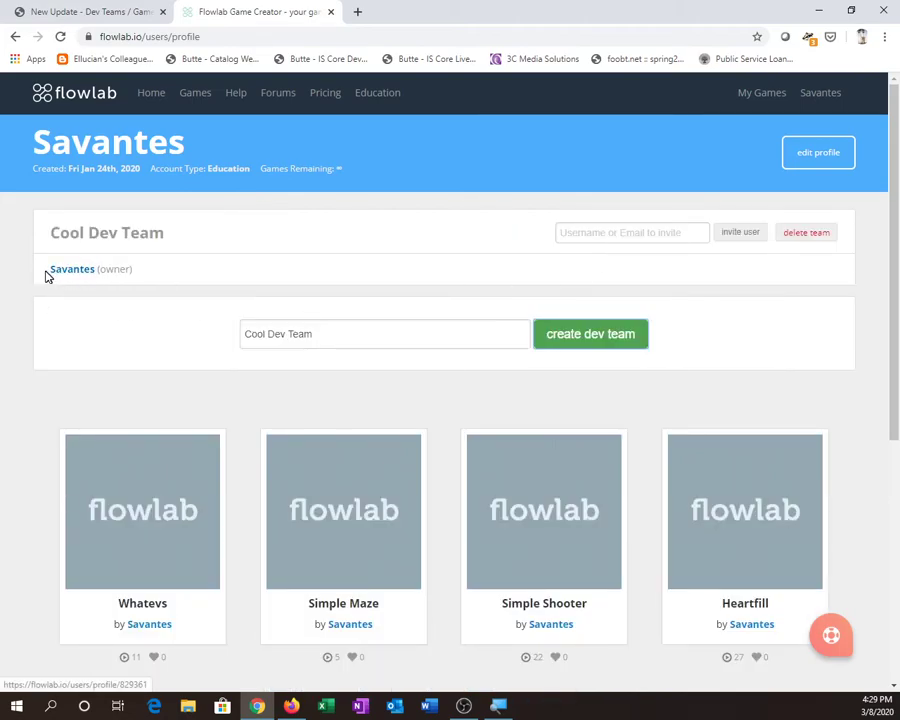
pyautogui.moveTo(100, 269); pyautogui.dragTo(133, 272)
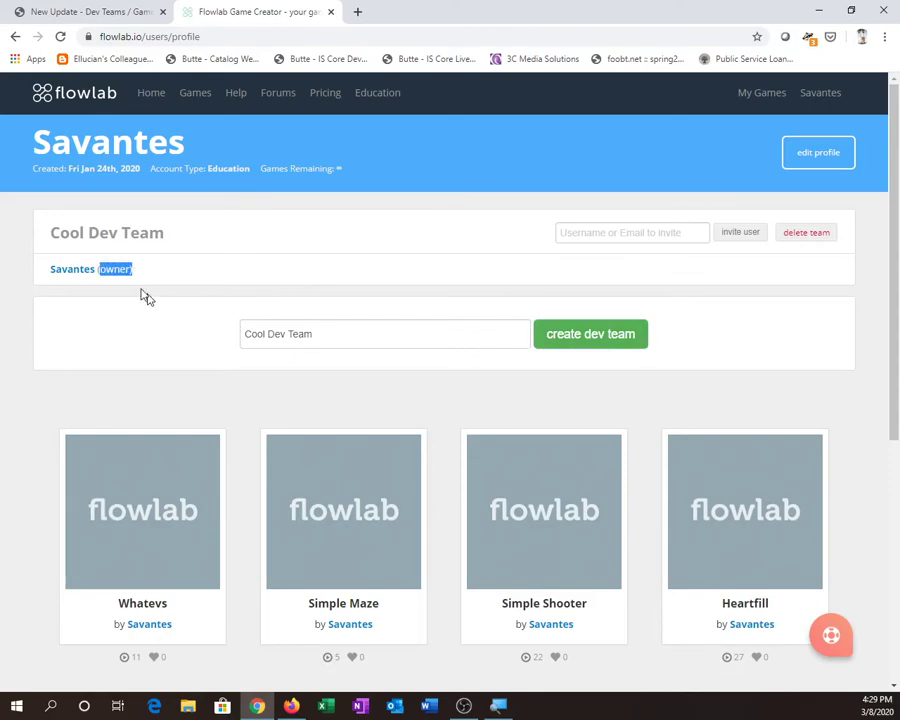
# Step: Invite the first test student account to Cool Dev Team via autofill
pyautogui.click(186, 279)
pyautogui.click(597, 232)
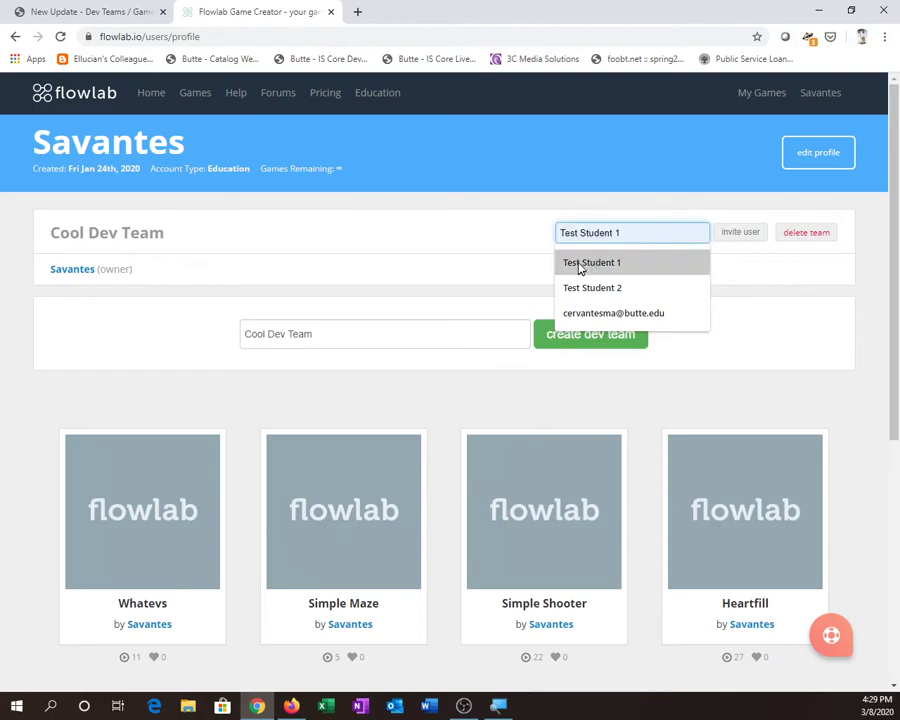
pyautogui.click(580, 265)
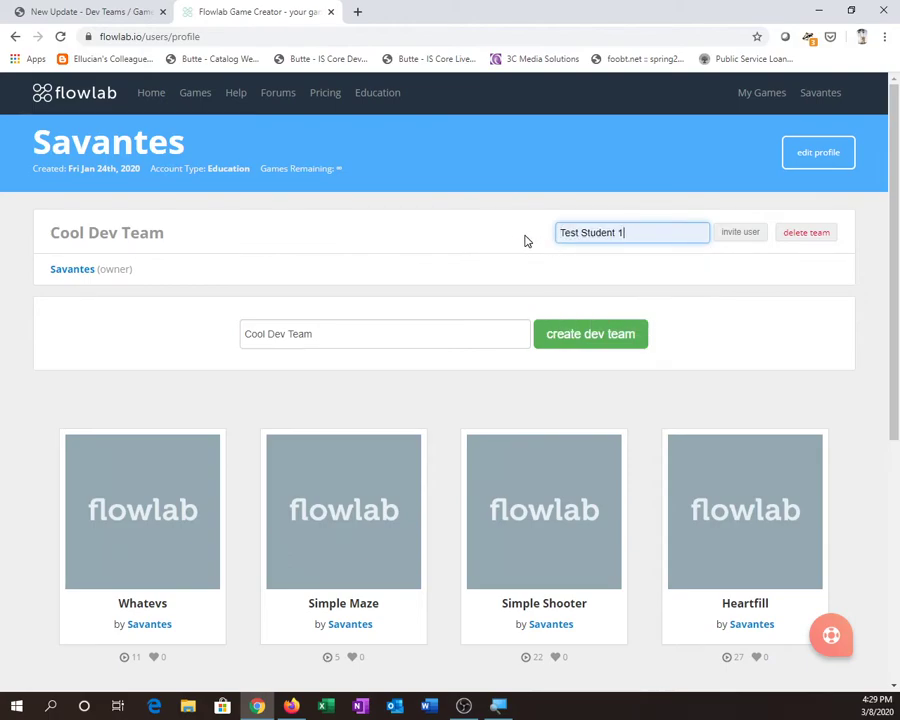
pyautogui.click(749, 241)
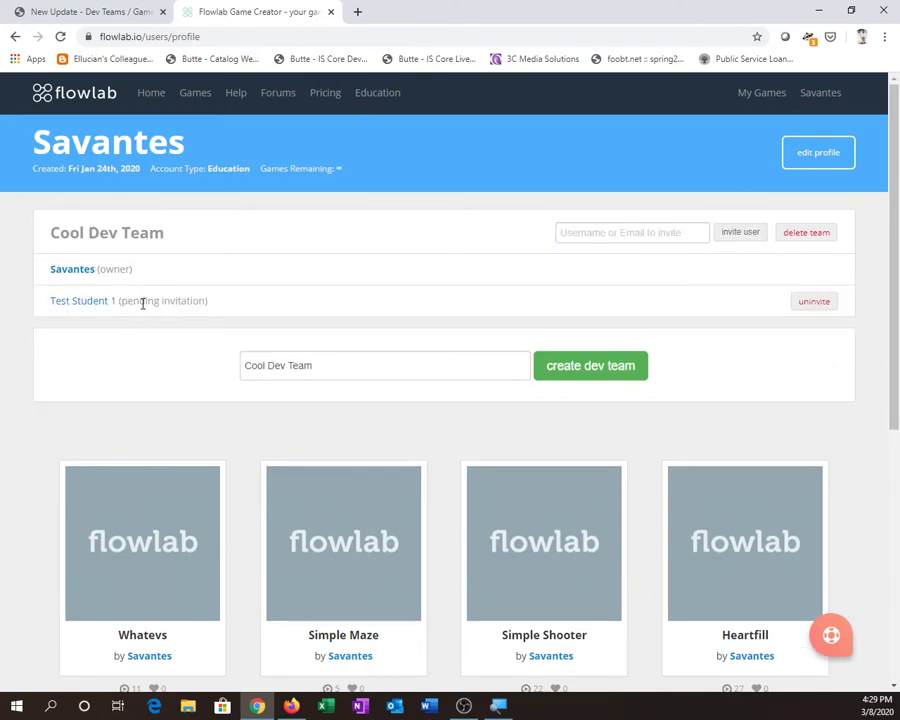
pyautogui.moveTo(123, 301); pyautogui.dragTo(210, 301)
pyautogui.click(242, 302)
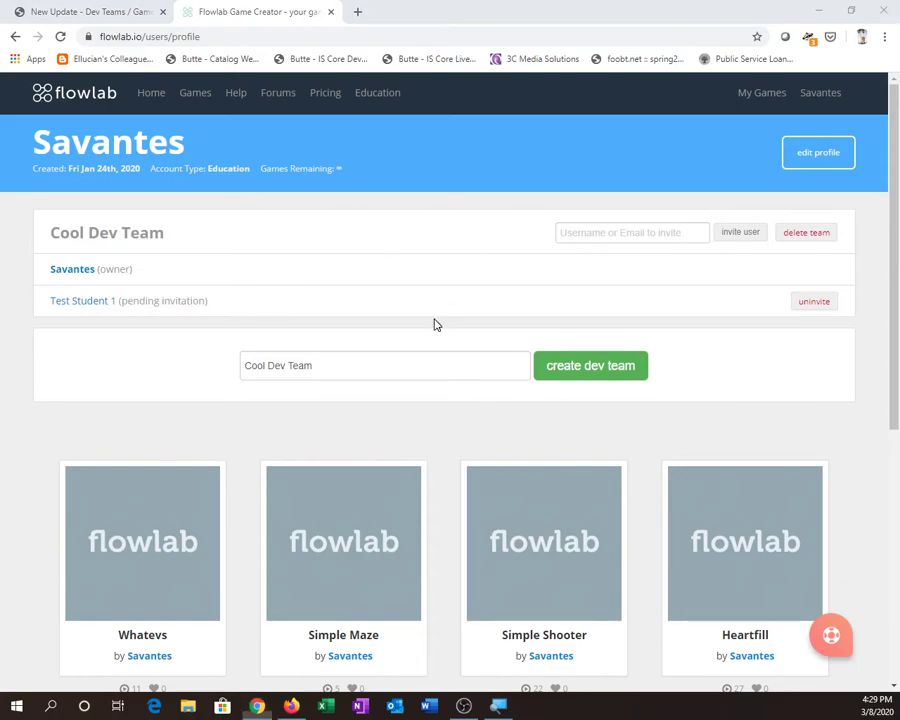
# Step: In the student's browser, close the Cool Game tab and refresh My Games to find the team invitation
pyautogui.hotkey('alt', 'Tab')
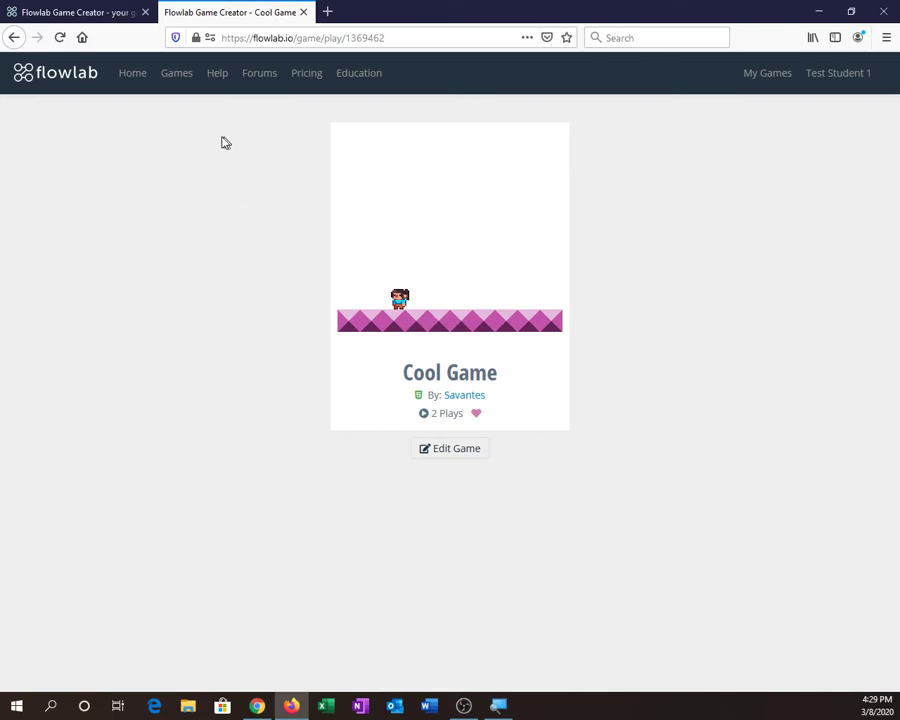
pyautogui.click(303, 13)
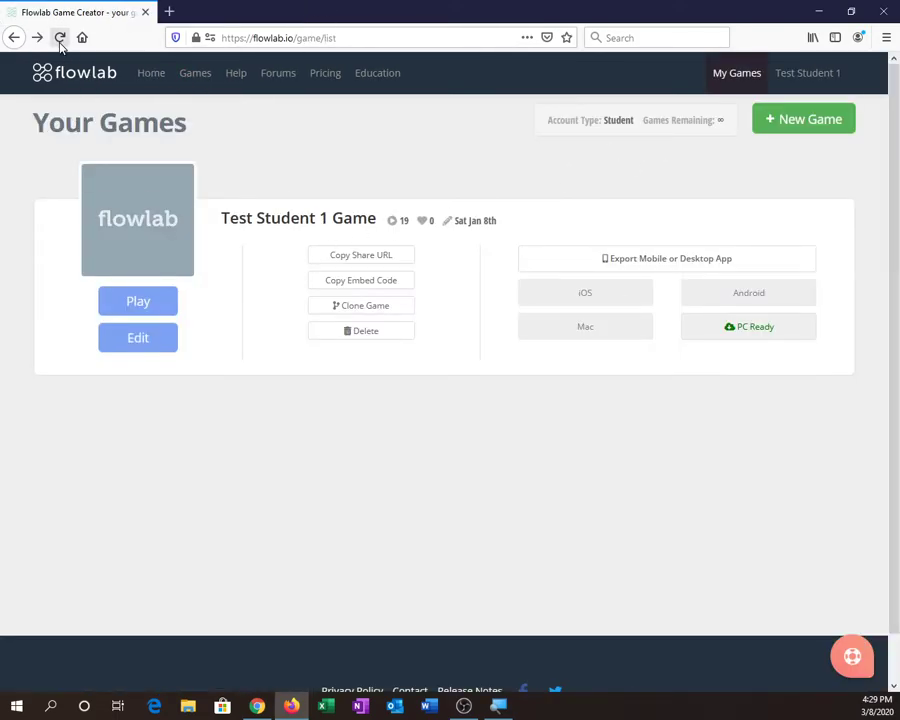
pyautogui.click(739, 82)
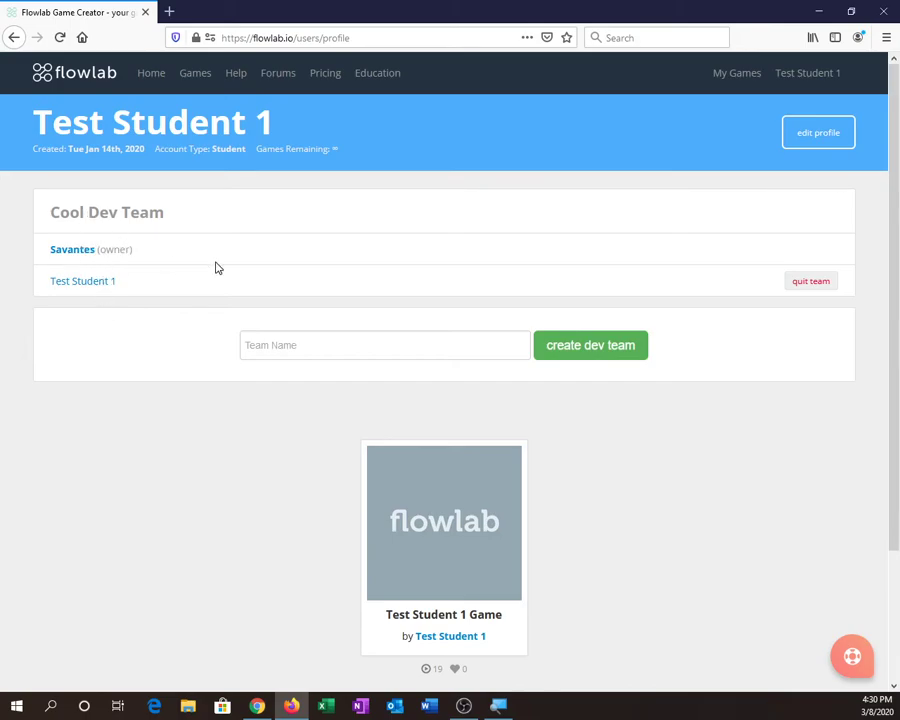
# Step: Look over the team owner's profile, return to the student's game list, then go back to the owner's browser
pyautogui.click(83, 251)
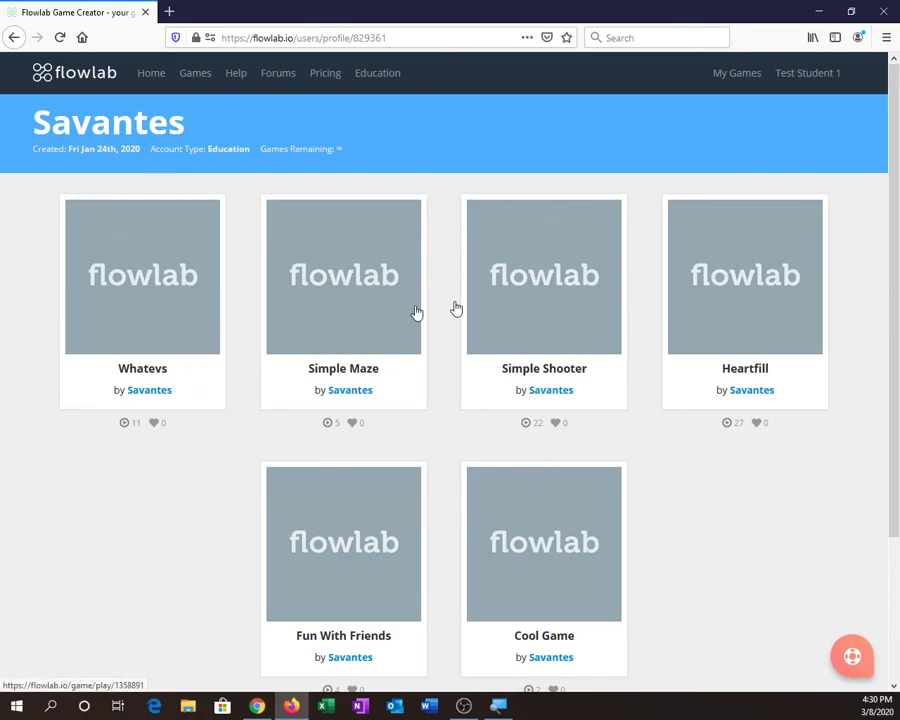
pyautogui.click(730, 78)
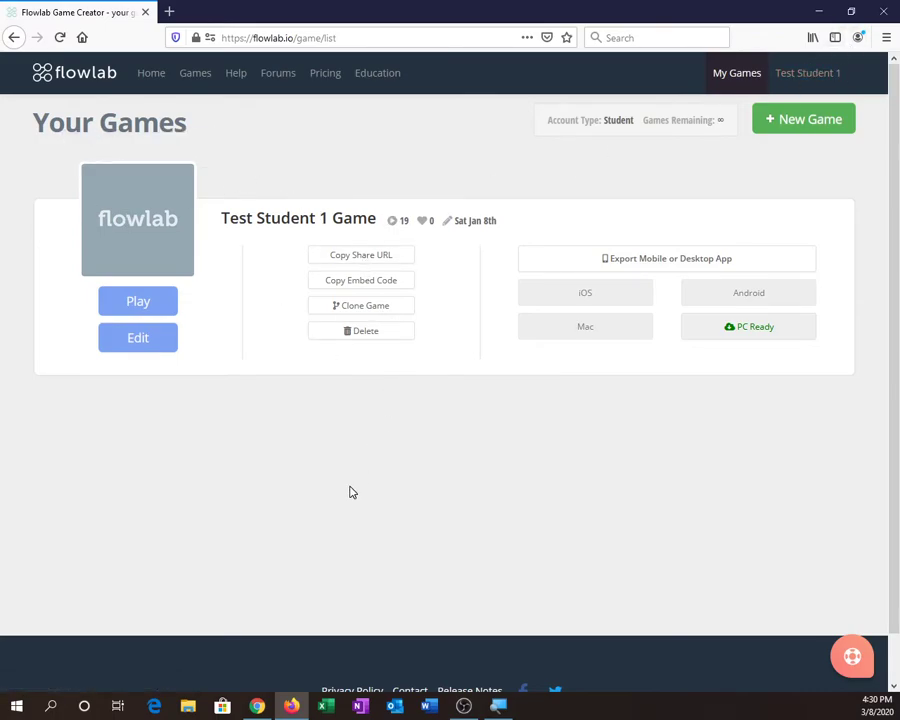
pyautogui.hotkey('alt', 'Tab')
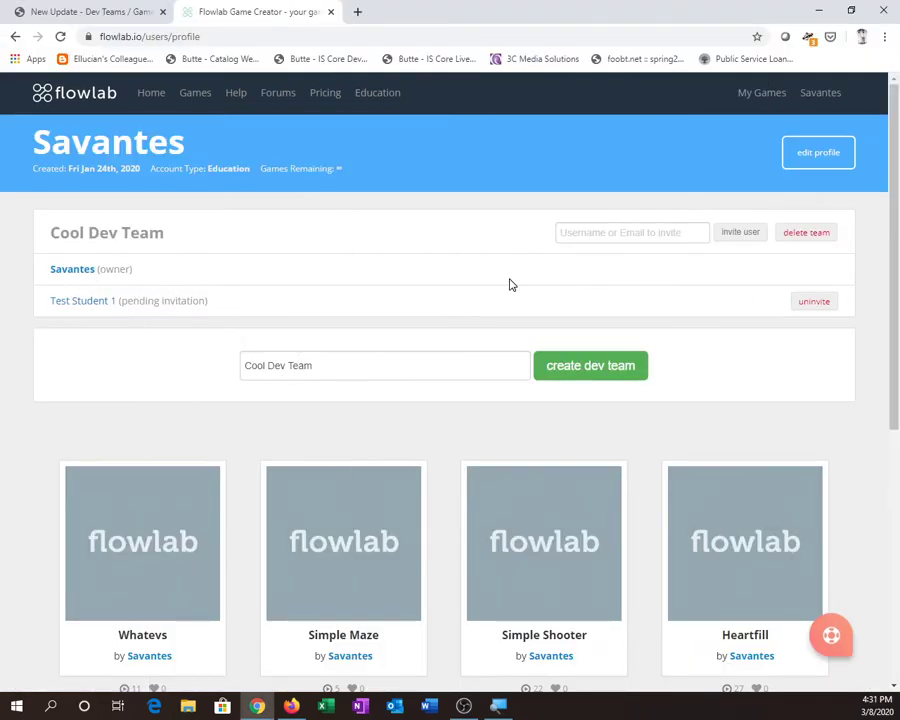
# Step: Open Cool Game's play page from the owner's list and select its web address
pyautogui.scroll(-2, 542, 298)
pyautogui.scroll(-3, 542, 298)
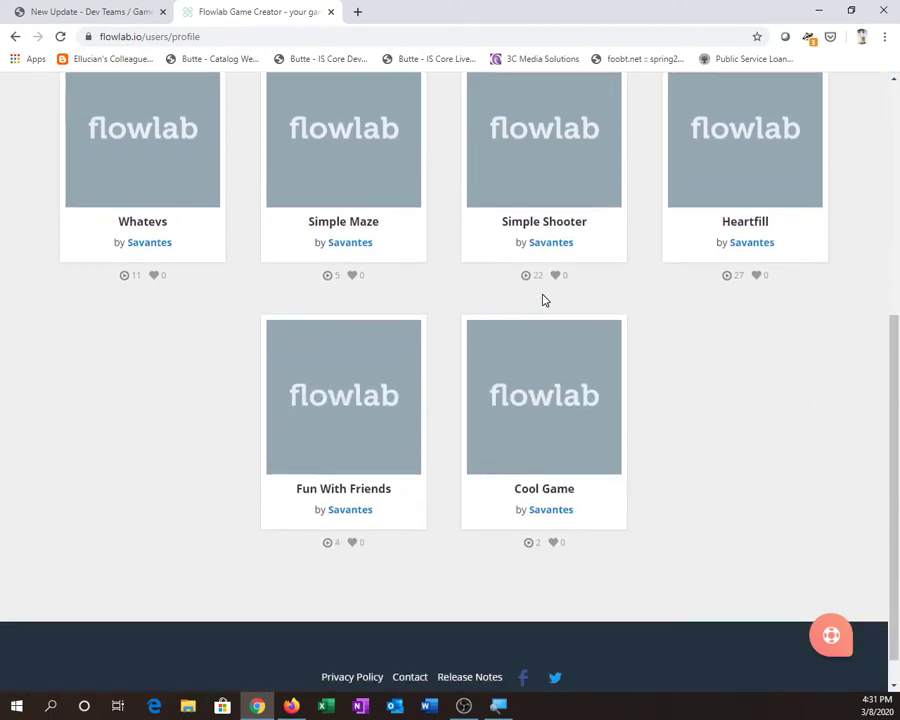
pyautogui.click(538, 389)
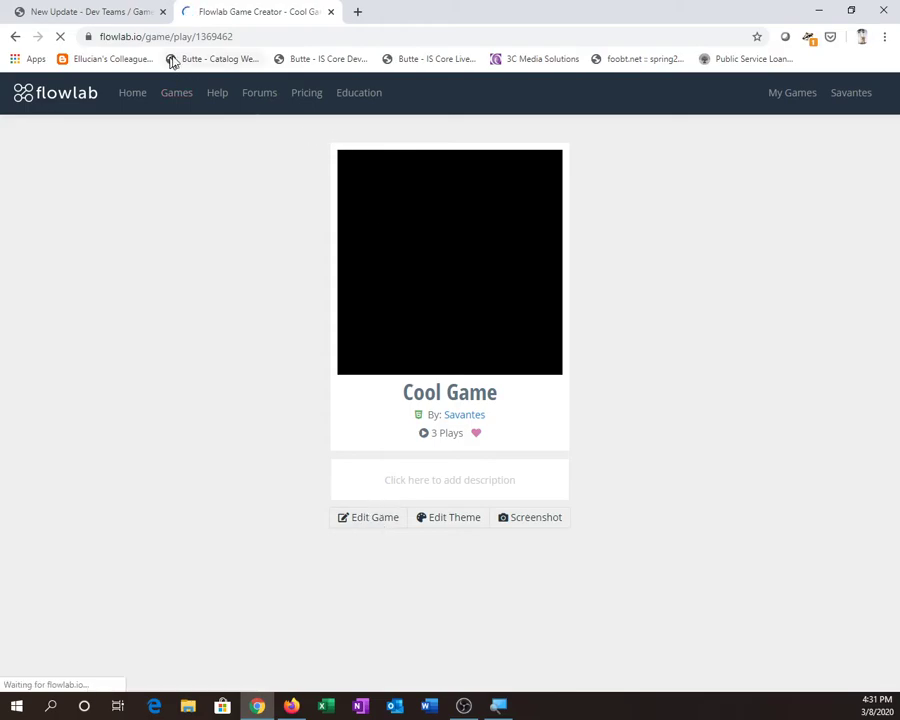
pyautogui.click(269, 35)
pyautogui.hotkey('ctrl', 'c')
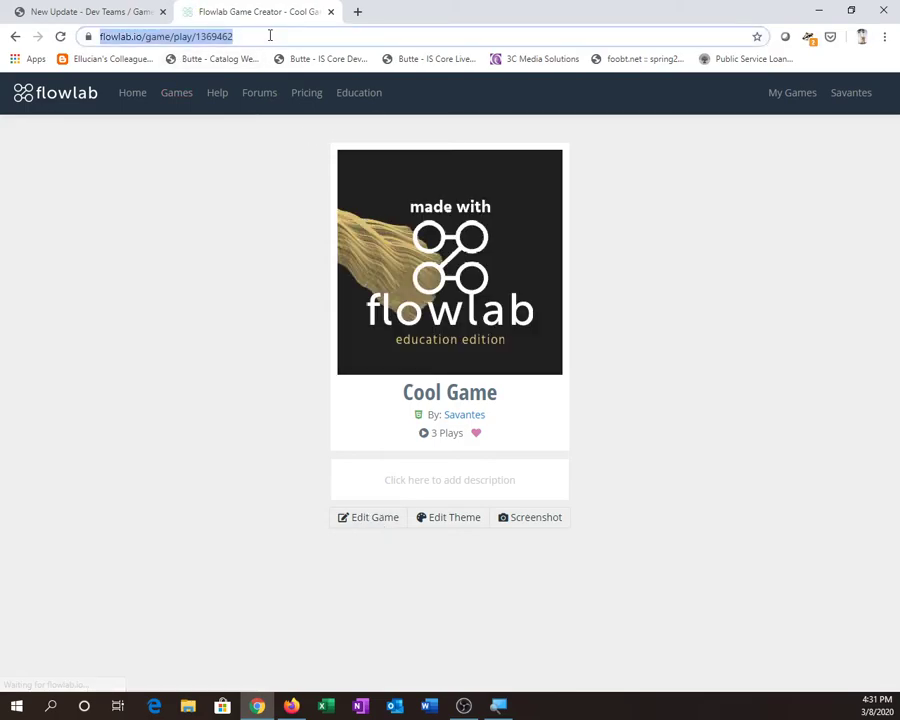
# Step: In the student's browser, load the copied Cool Game address in a new tab
pyautogui.hotkey('alt', 'Tab')
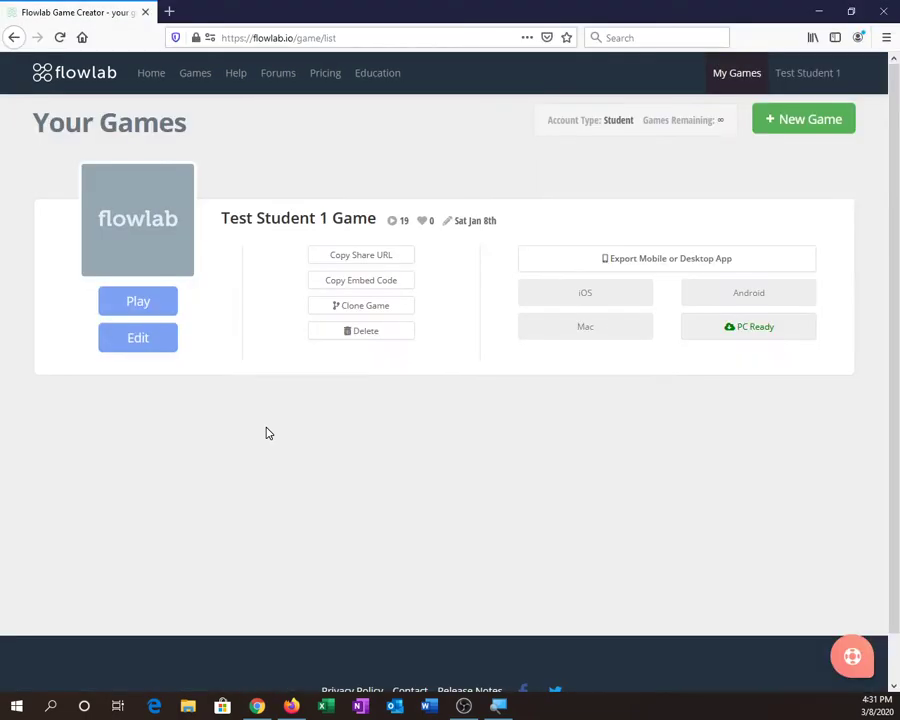
pyautogui.click(171, 12)
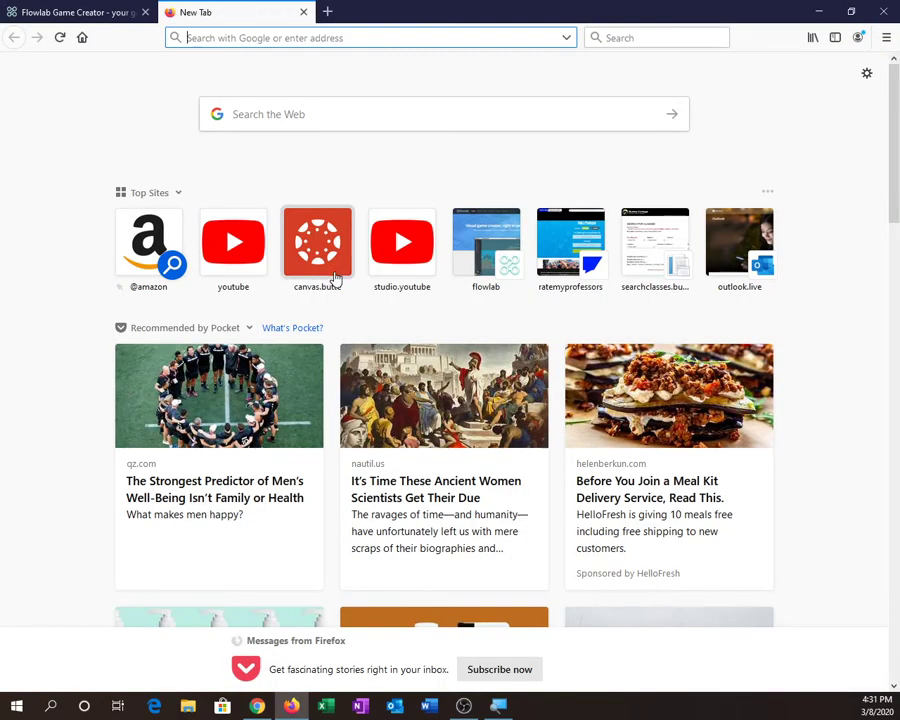
pyautogui.hotkey('ctrl', 'v')
pyautogui.press('Return')
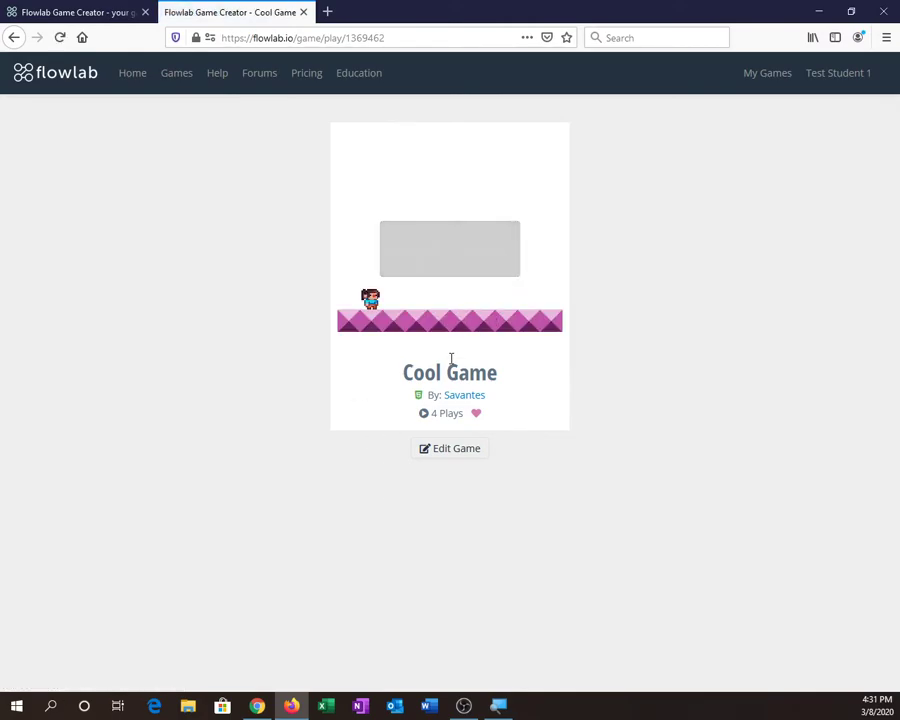
# Step: Delete a bottom floor tile in the editor, play the game, and reload to check the edit
pyautogui.click(450, 450)
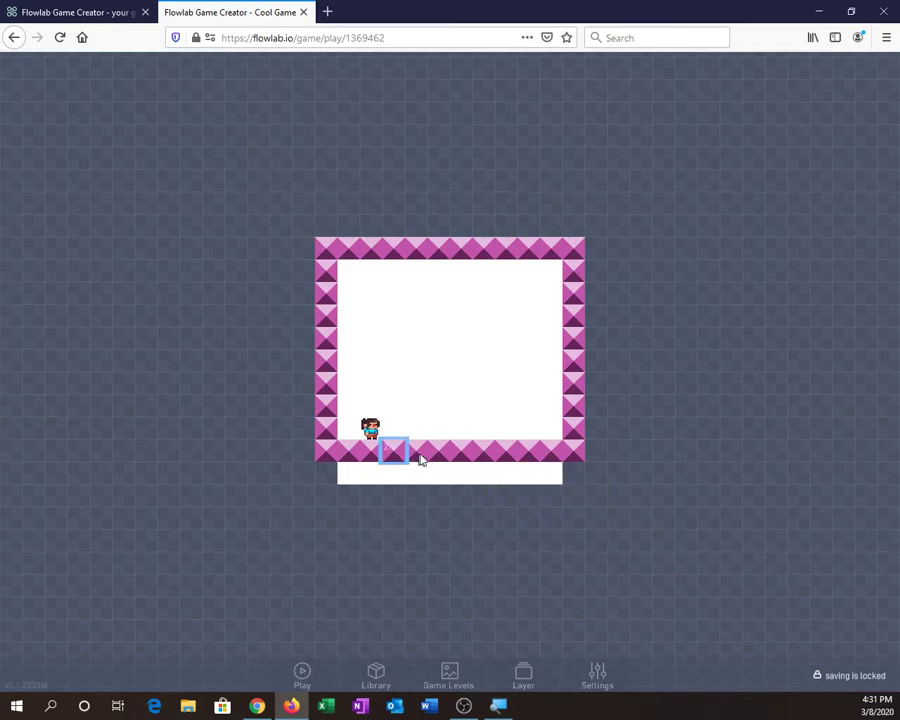
pyautogui.click(441, 450)
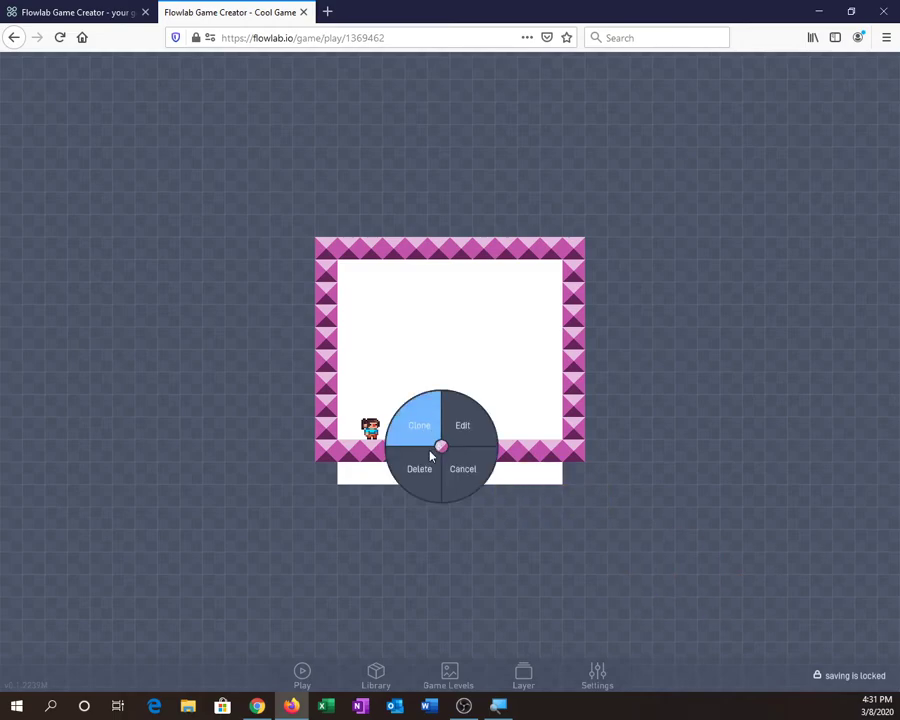
pyautogui.click(428, 458)
pyautogui.click(301, 671)
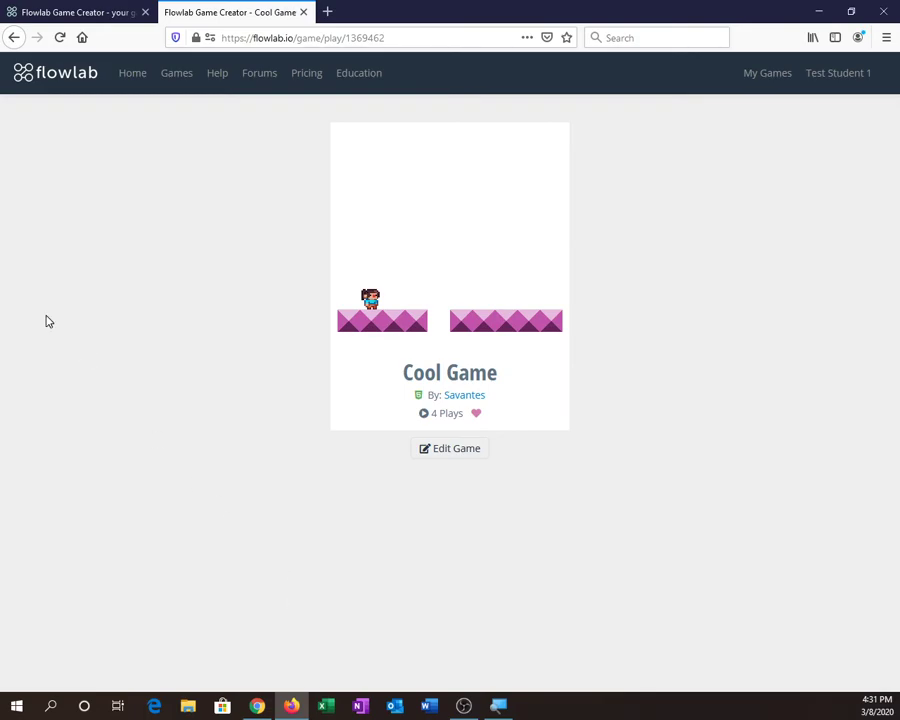
pyautogui.click(60, 38)
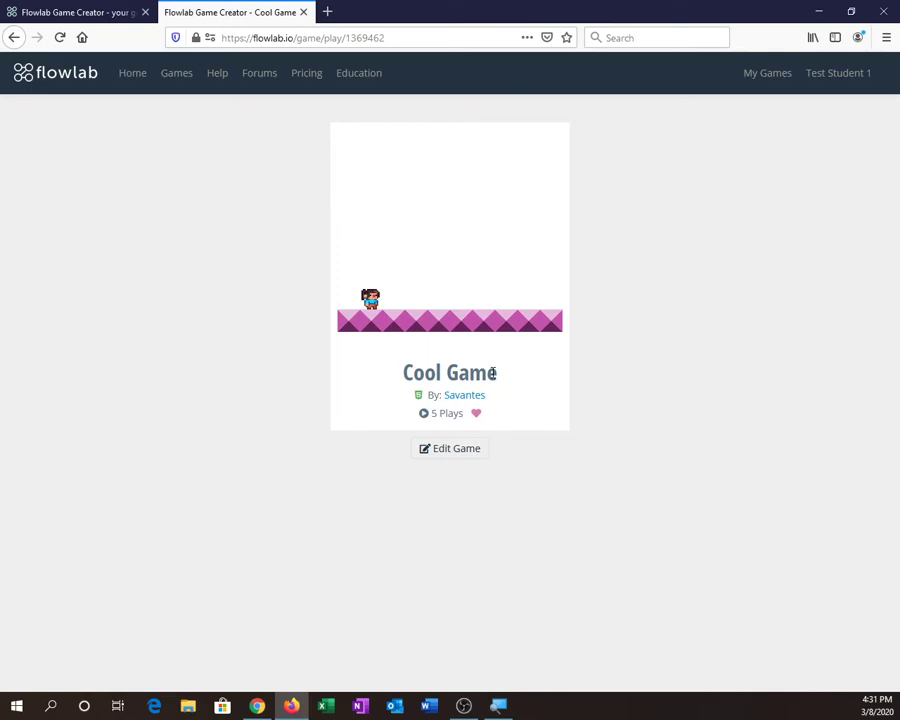
# Step: Close the student's Cool Game tab and open Cool Game's editor from the owner's game list
pyautogui.click(305, 13)
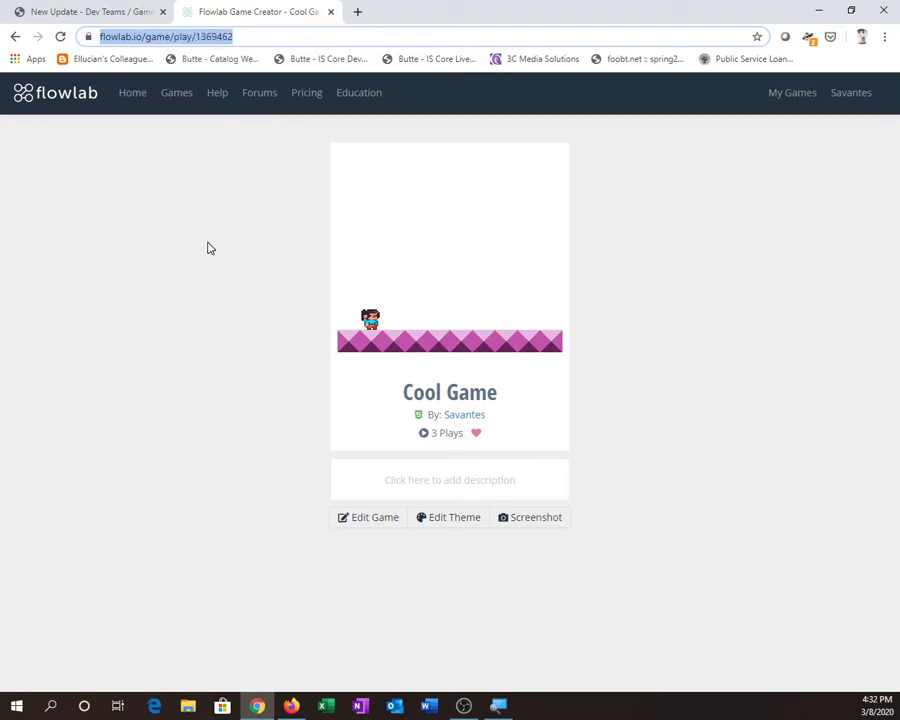
pyautogui.click(792, 94)
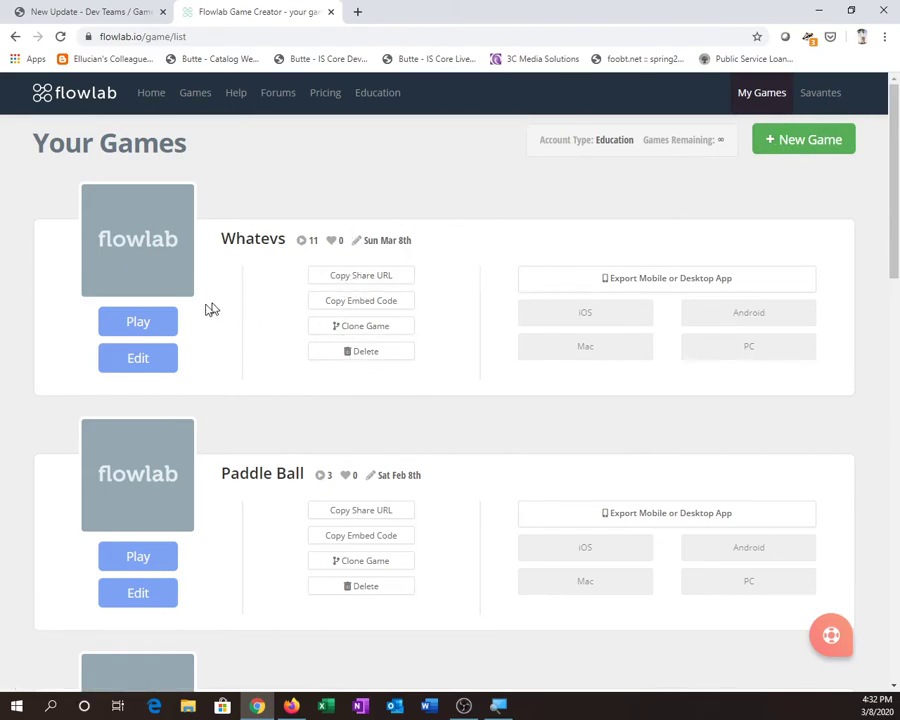
pyautogui.scroll(-15, 224, 300)
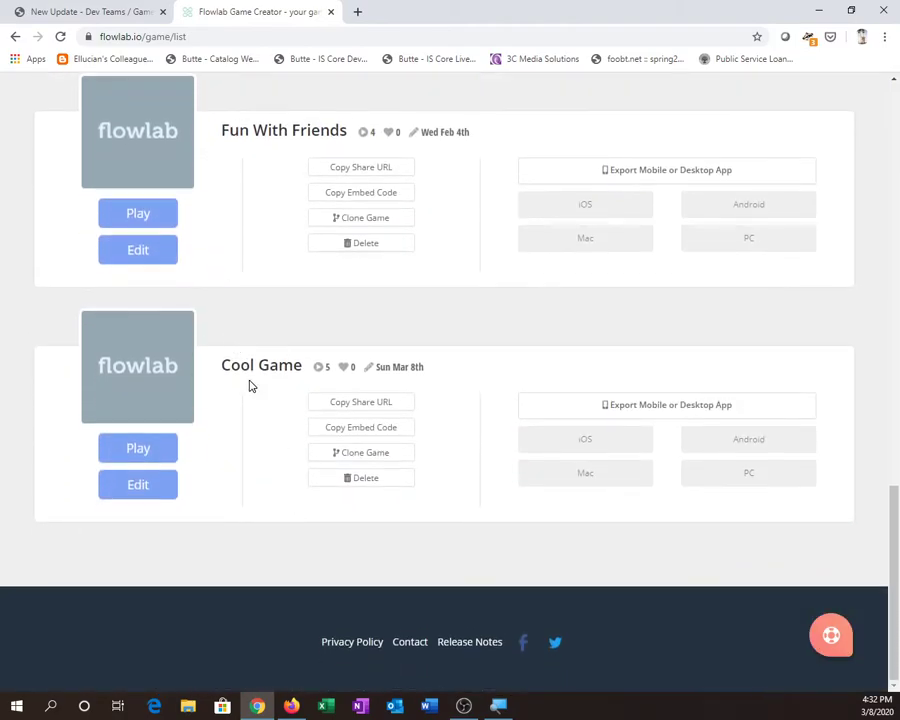
pyautogui.click(136, 488)
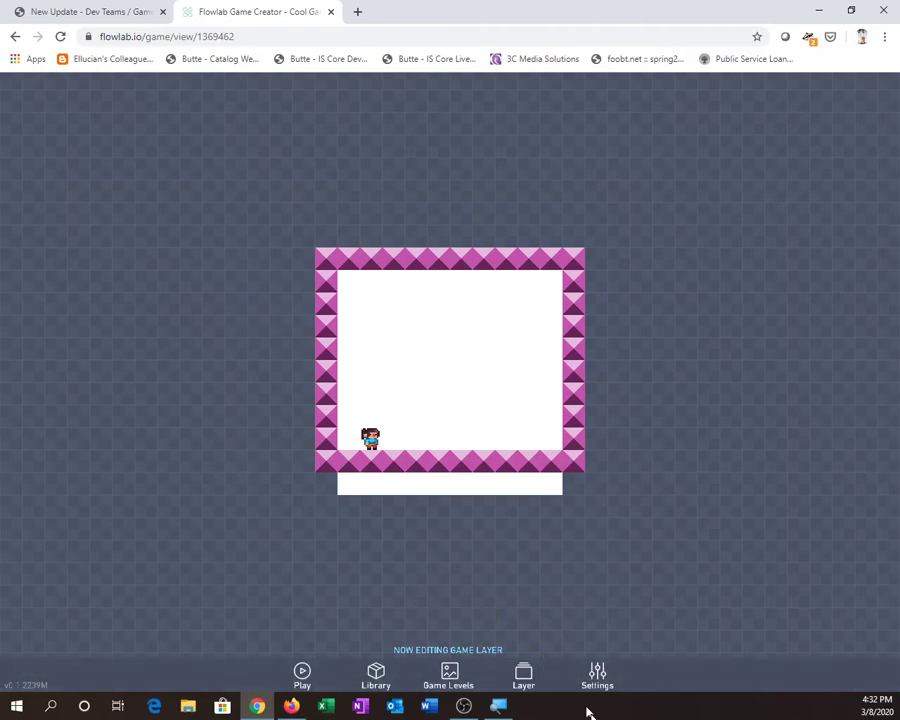
# Step: Set Cool Game's advanced Team Editing option to Cool Dev Team, apply it, and return to play
pyautogui.click(597, 679)
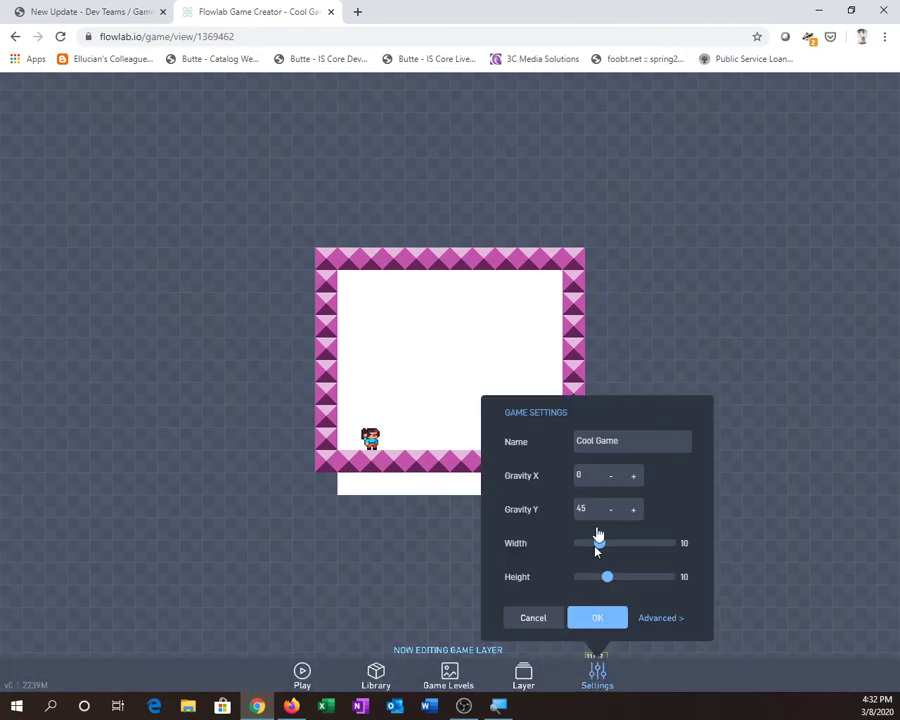
pyautogui.click(661, 618)
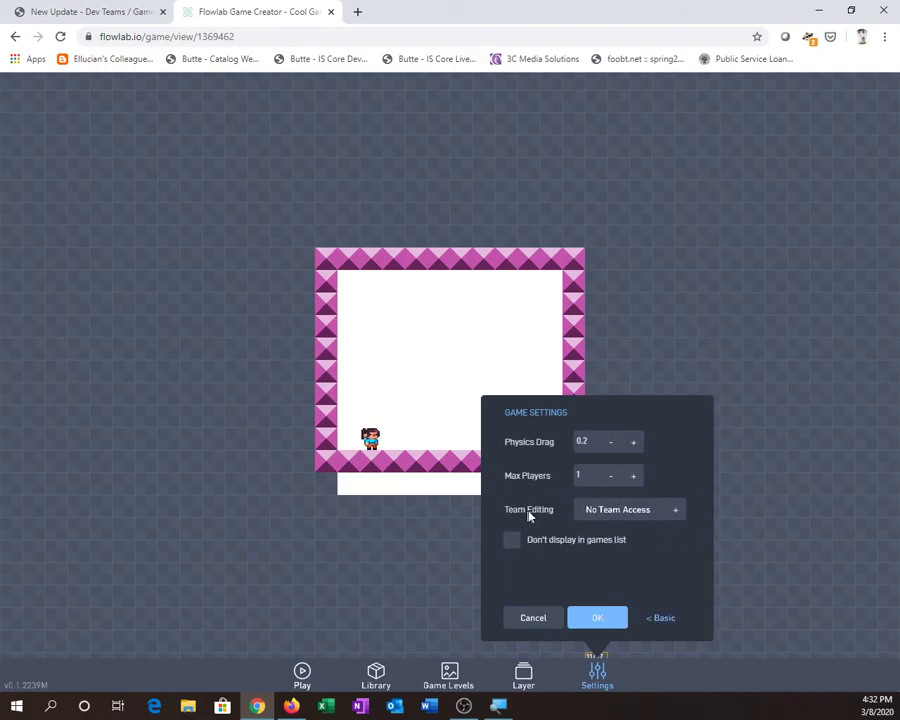
pyautogui.click(648, 517)
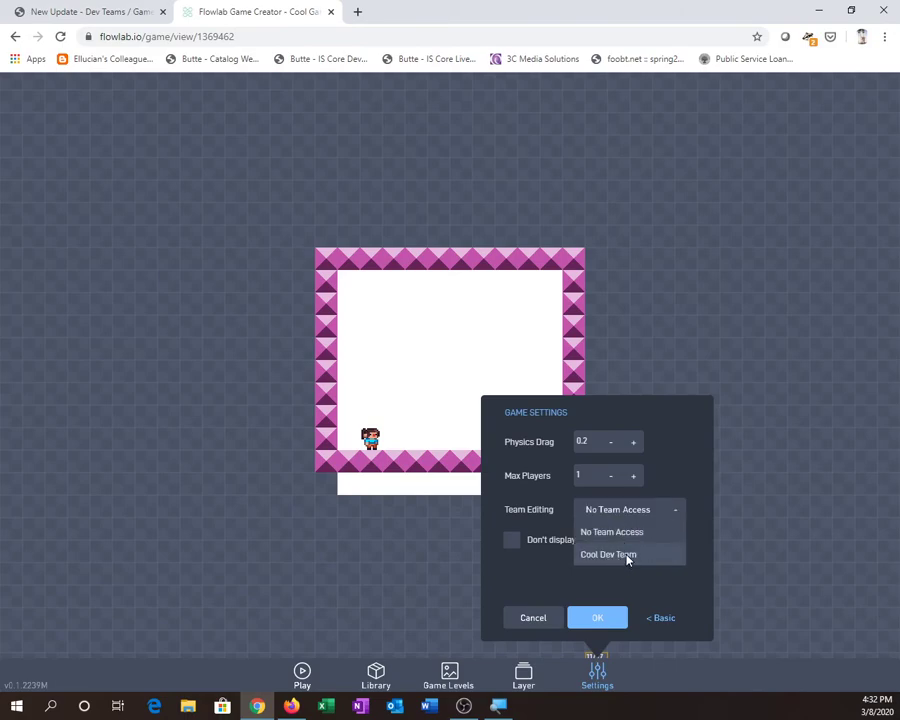
pyautogui.click(627, 556)
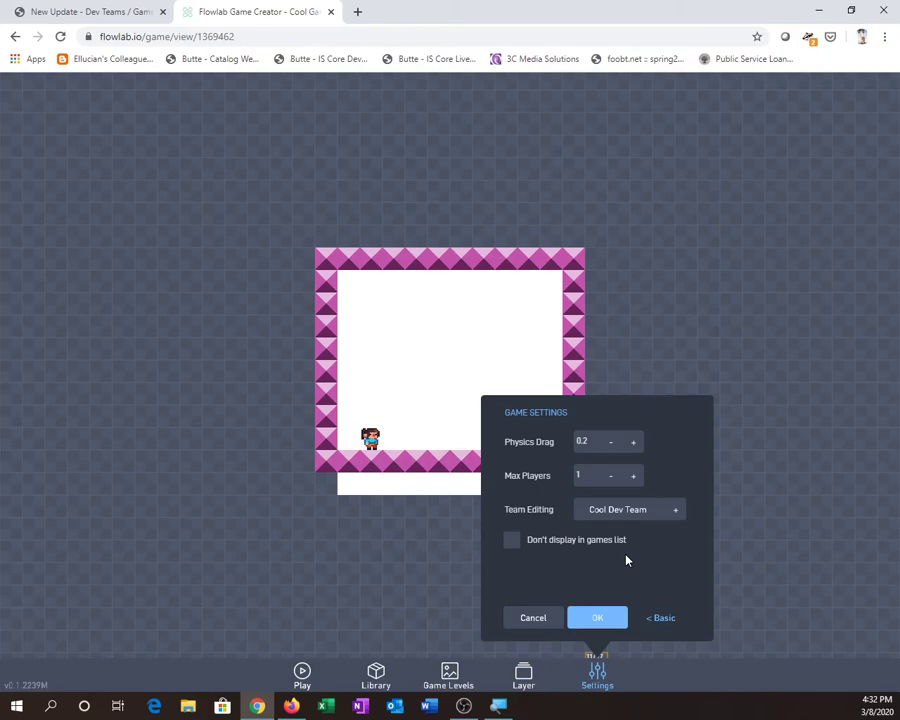
pyautogui.click(613, 621)
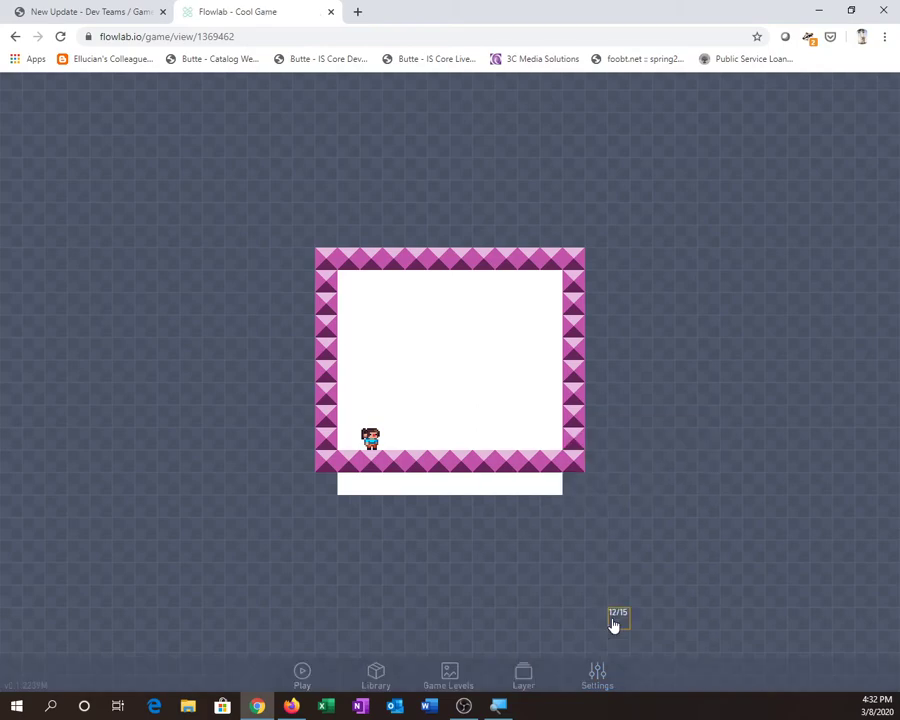
pyautogui.click(299, 672)
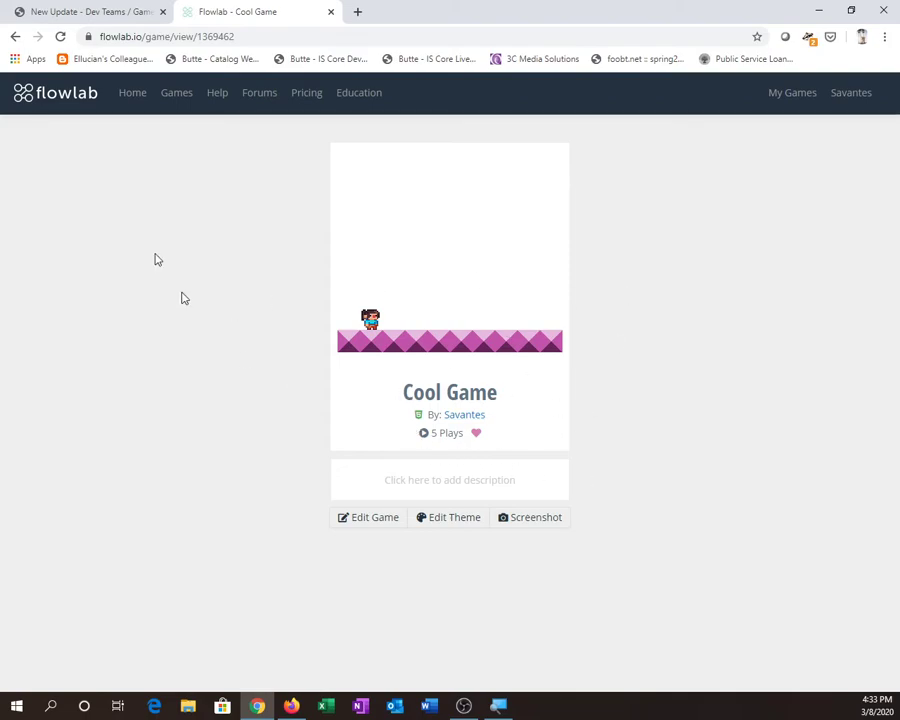
# Step: Reload Cool Game's page, pass through the editor back to play, and switch to the student's browser
pyautogui.click(61, 36)
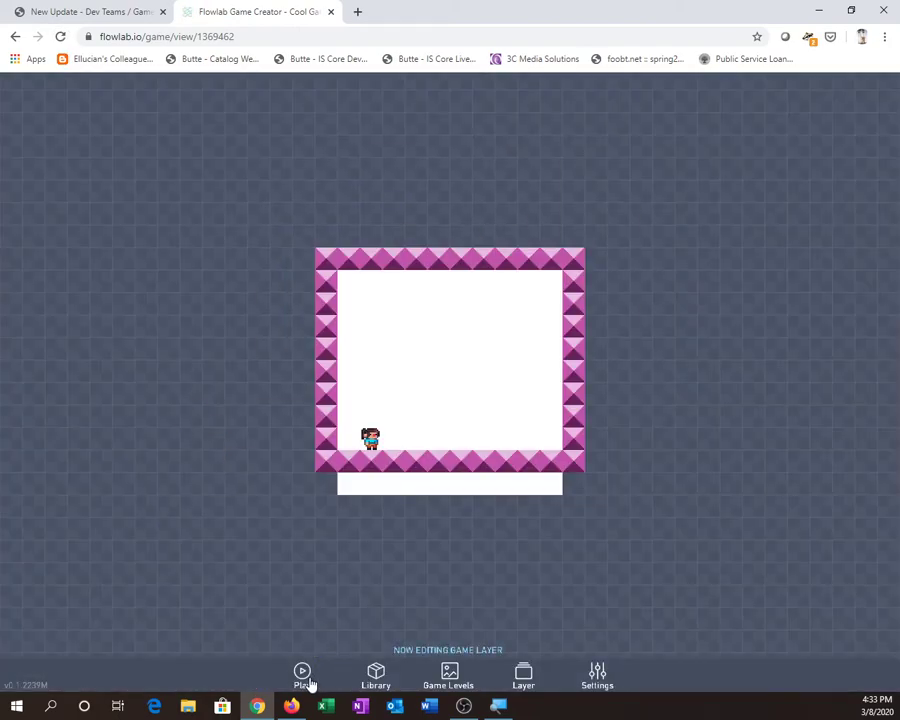
pyautogui.click(306, 680)
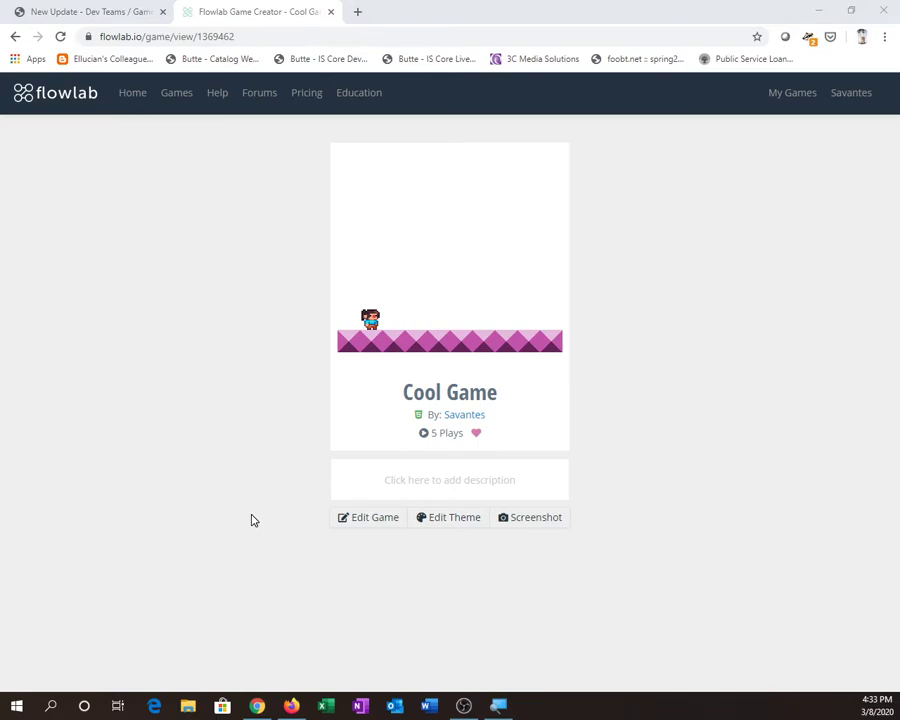
pyautogui.hotkey('alt', 'Tab')
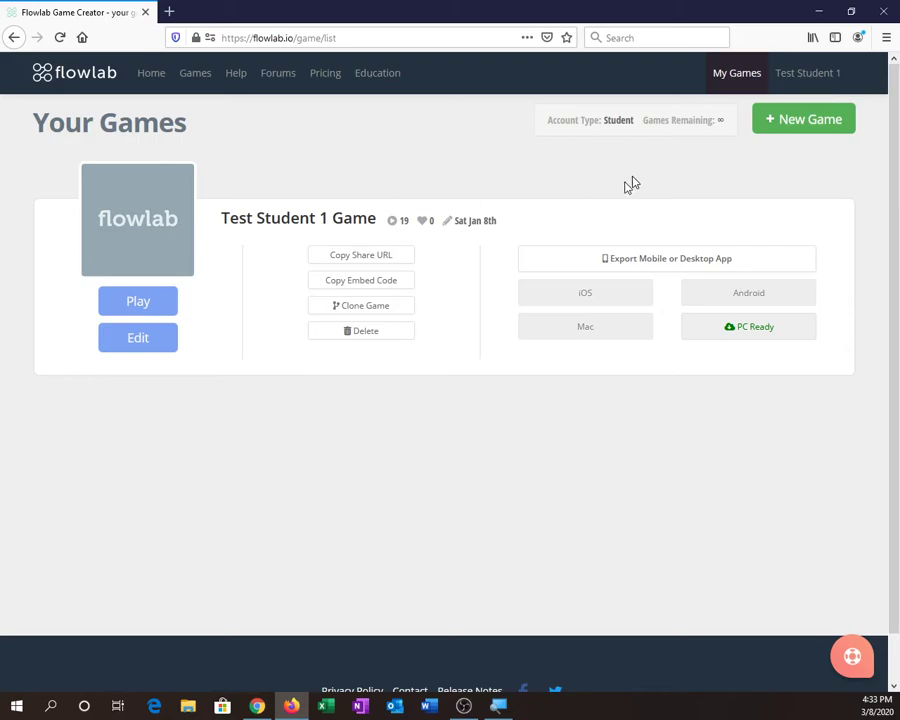
# Step: From the student's profile, go through the team owner's profile to Cool Game's play page
pyautogui.click(792, 79)
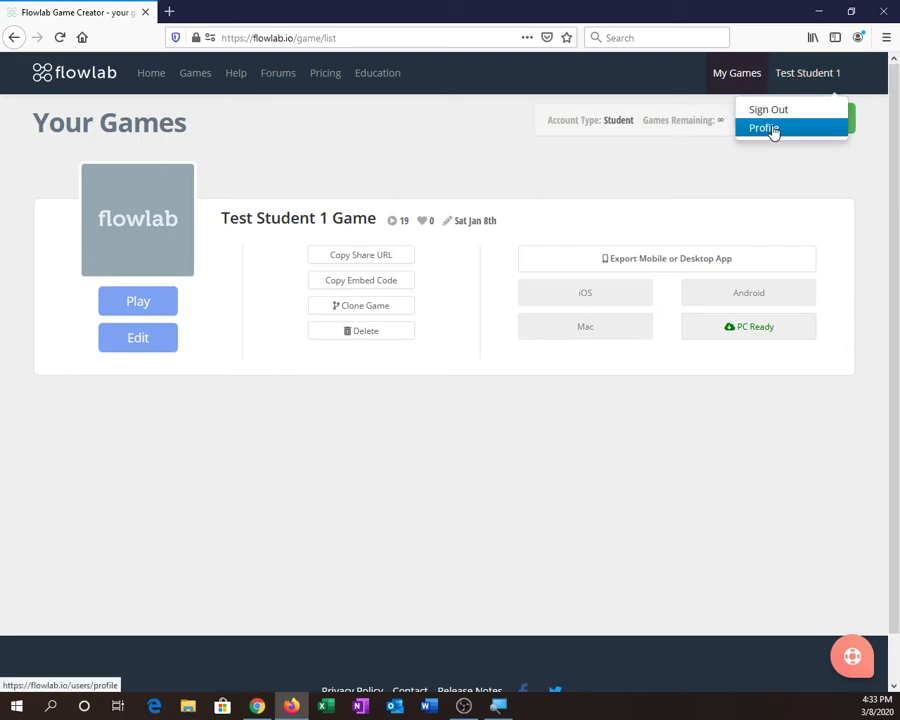
pyautogui.click(766, 128)
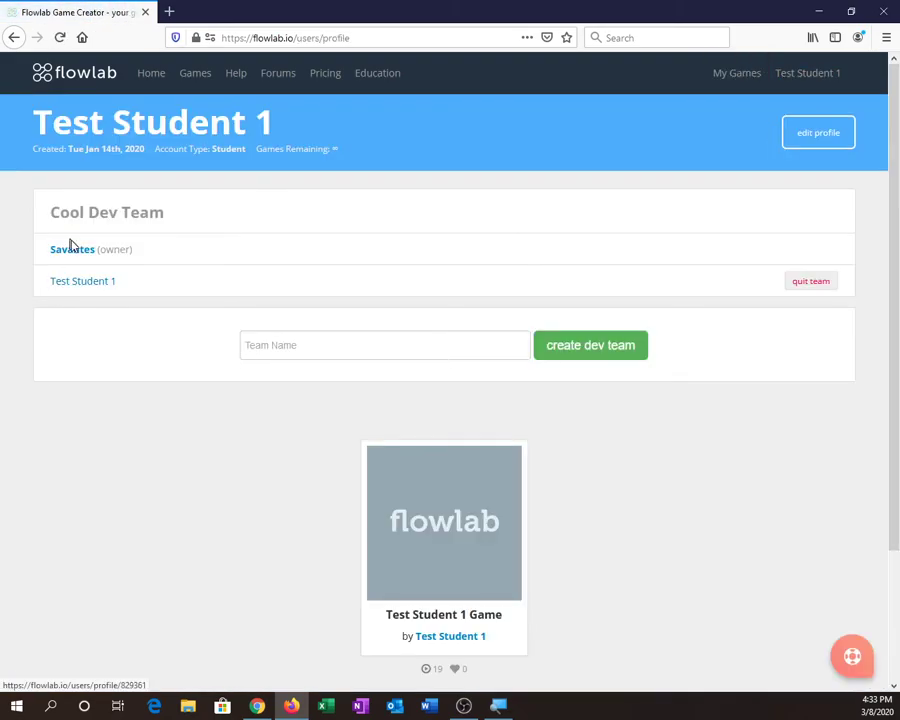
pyautogui.click(74, 252)
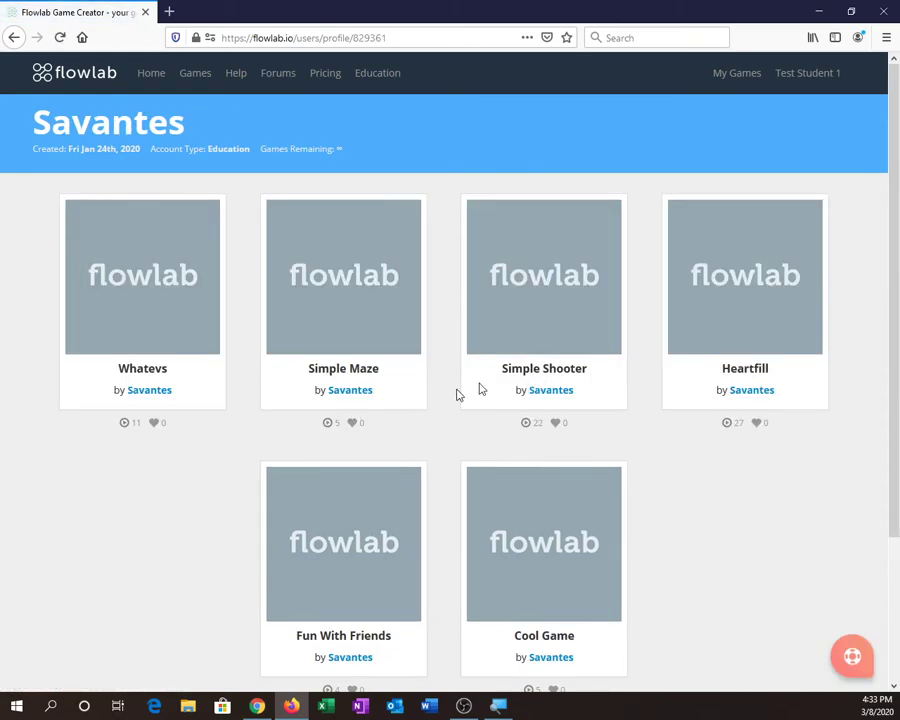
pyautogui.scroll(-3, 420, 362)
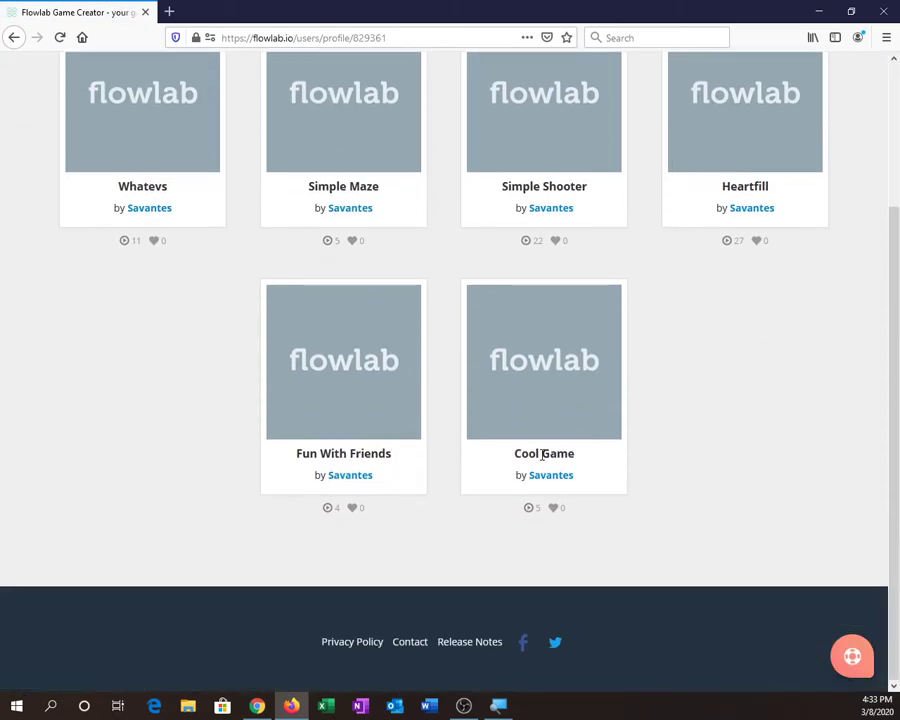
pyautogui.click(541, 386)
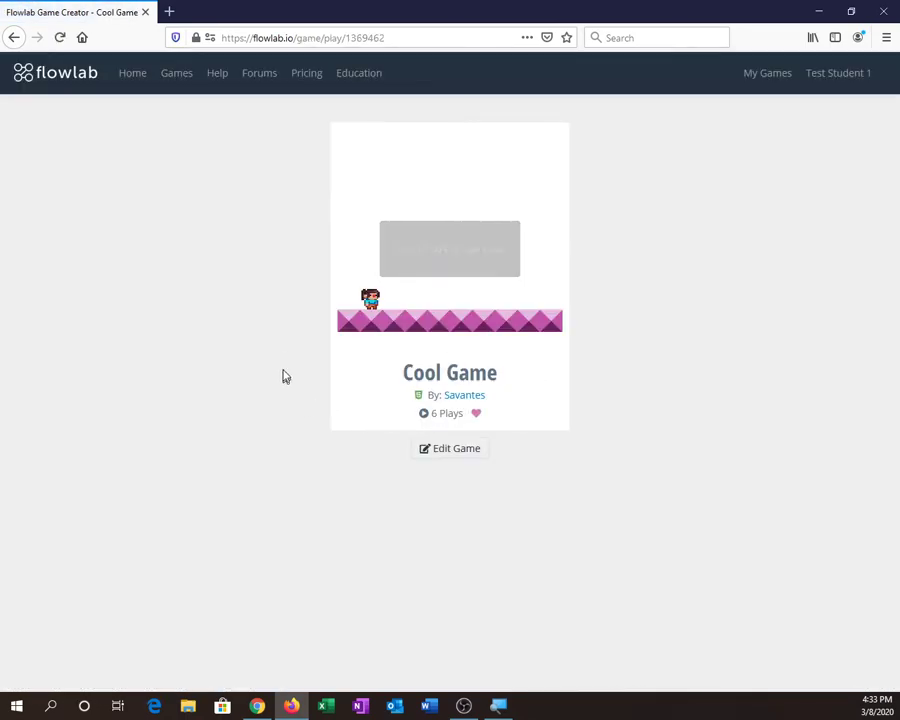
# Step: In the editor, delete two adjacent floor tiles to cut a pit
pyautogui.click(460, 450)
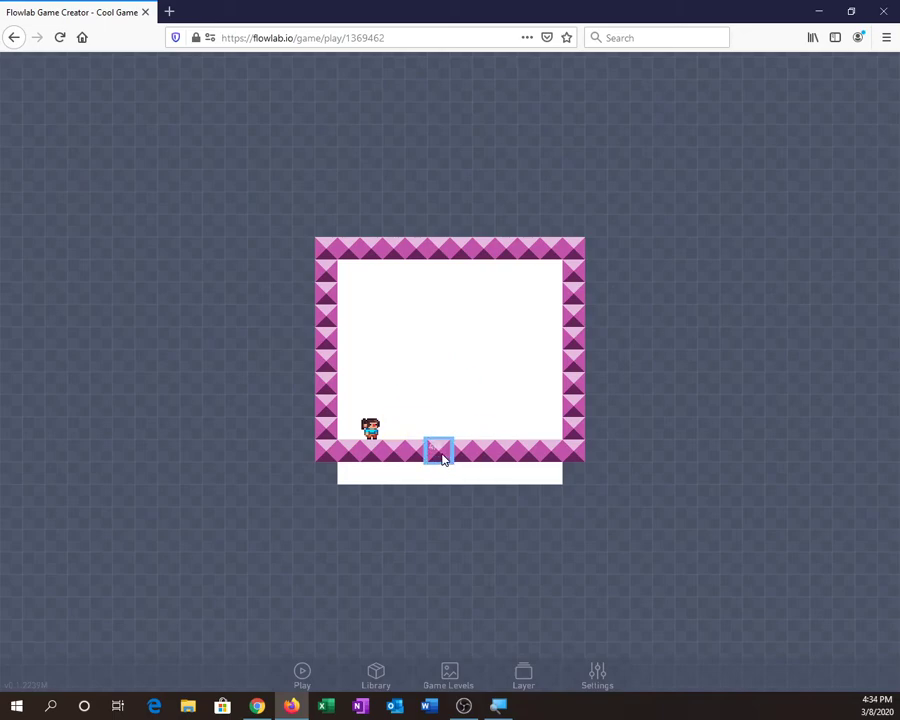
pyautogui.click(440, 453)
pyautogui.click(432, 474)
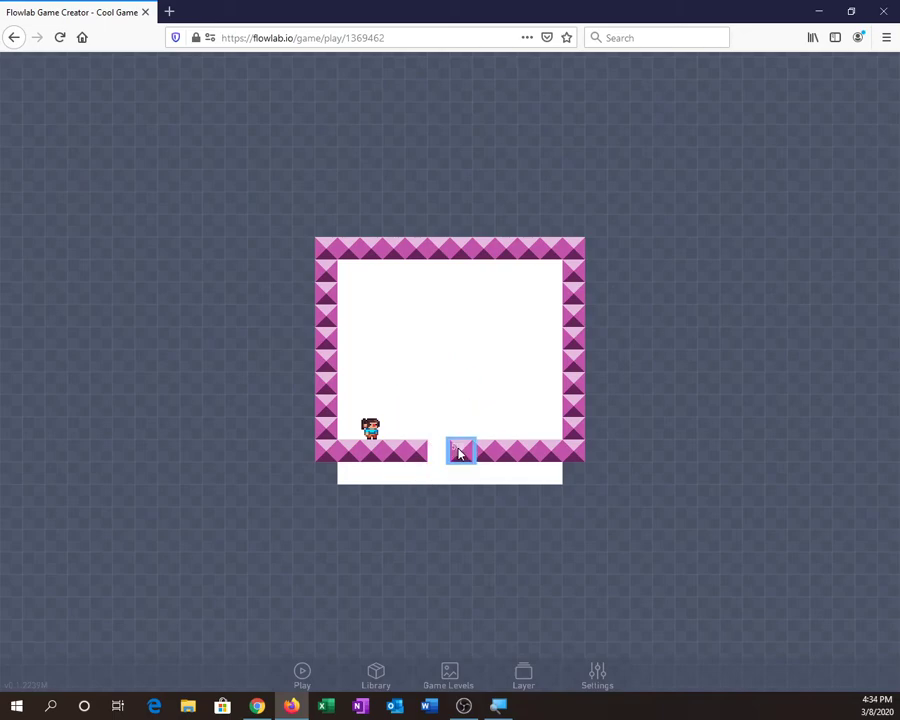
pyautogui.click(459, 453)
pyautogui.click(449, 473)
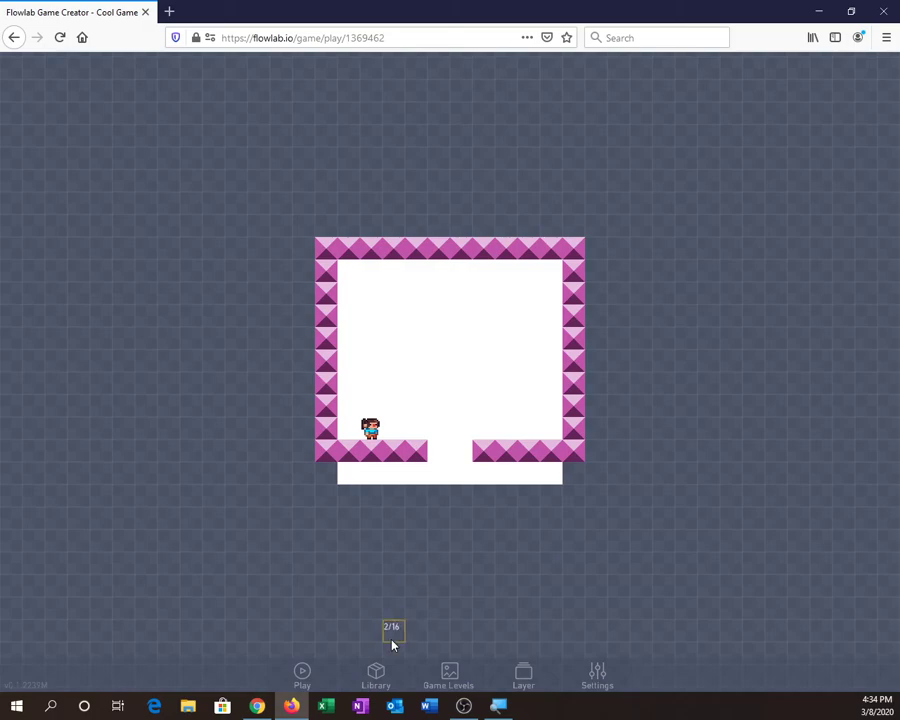
# Step: Play the game, walk the player right into the pit, and reload to confirm it saved
pyautogui.click(306, 672)
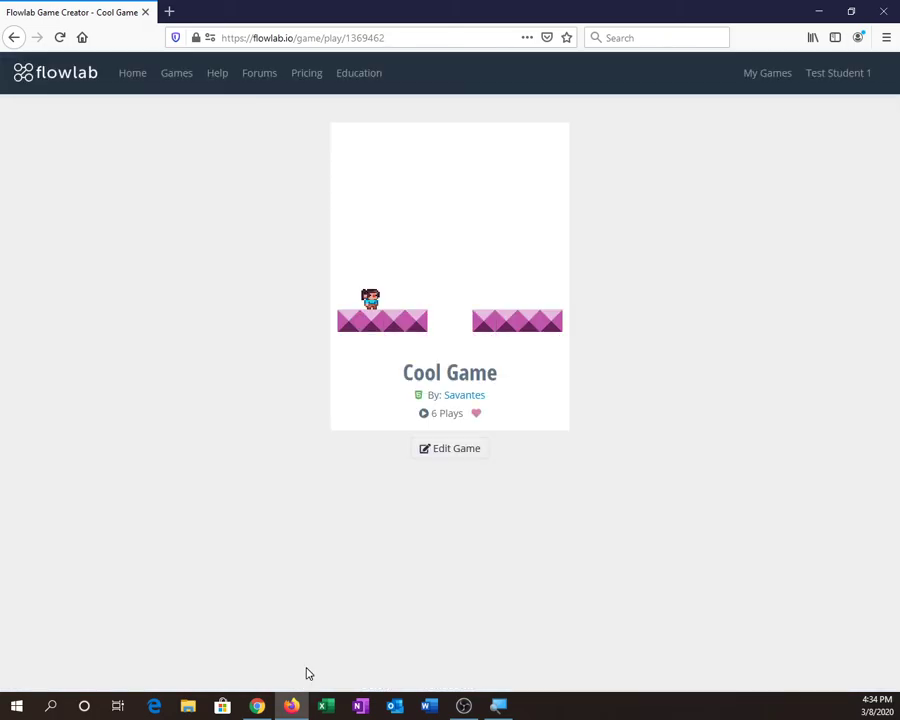
pyautogui.press('Right')
pyautogui.click(59, 37)
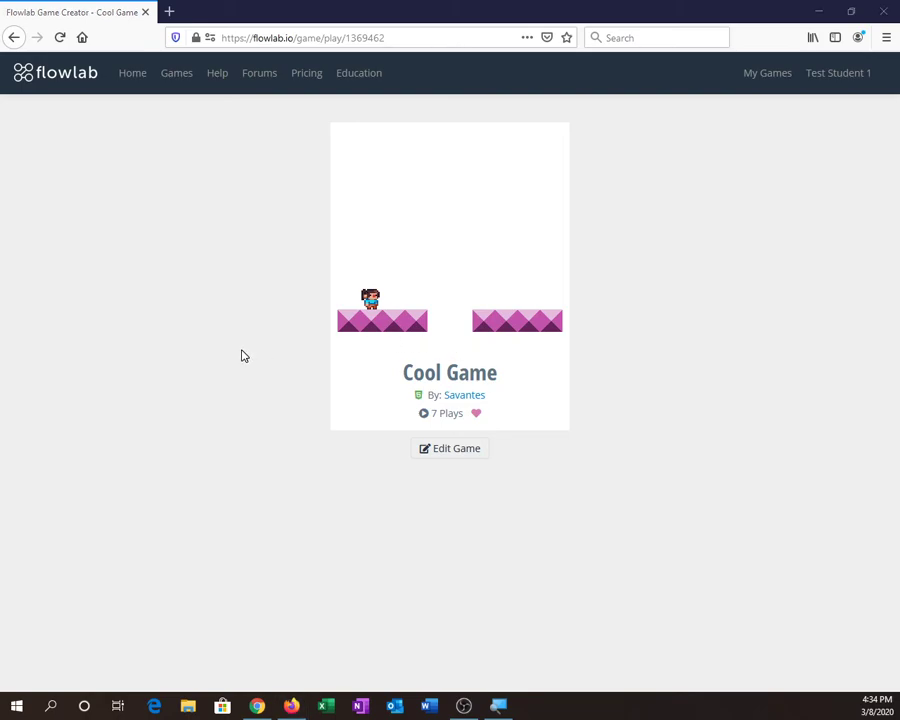
# Step: In the owner's browser, reload Cool Game's page and return from the editor to see the pit
pyautogui.hotkey('alt', 'Tab')
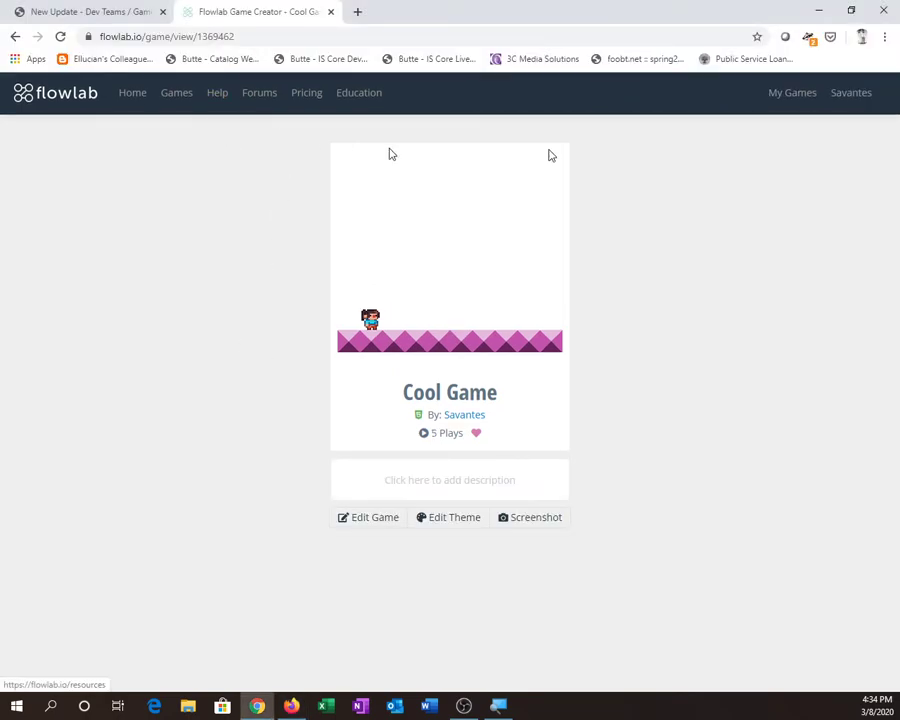
pyautogui.click(60, 37)
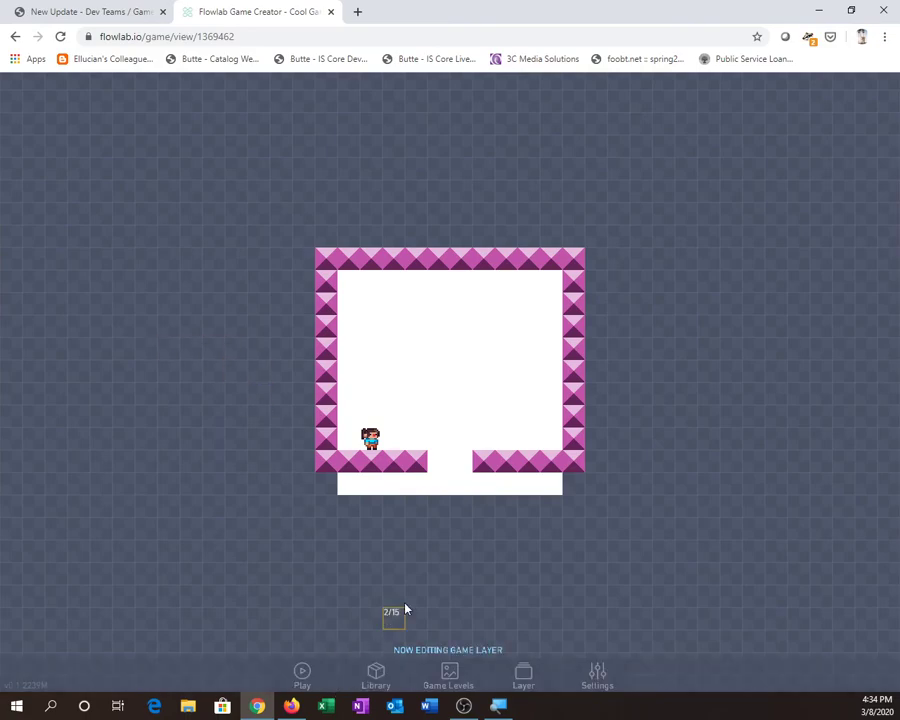
pyautogui.click(301, 677)
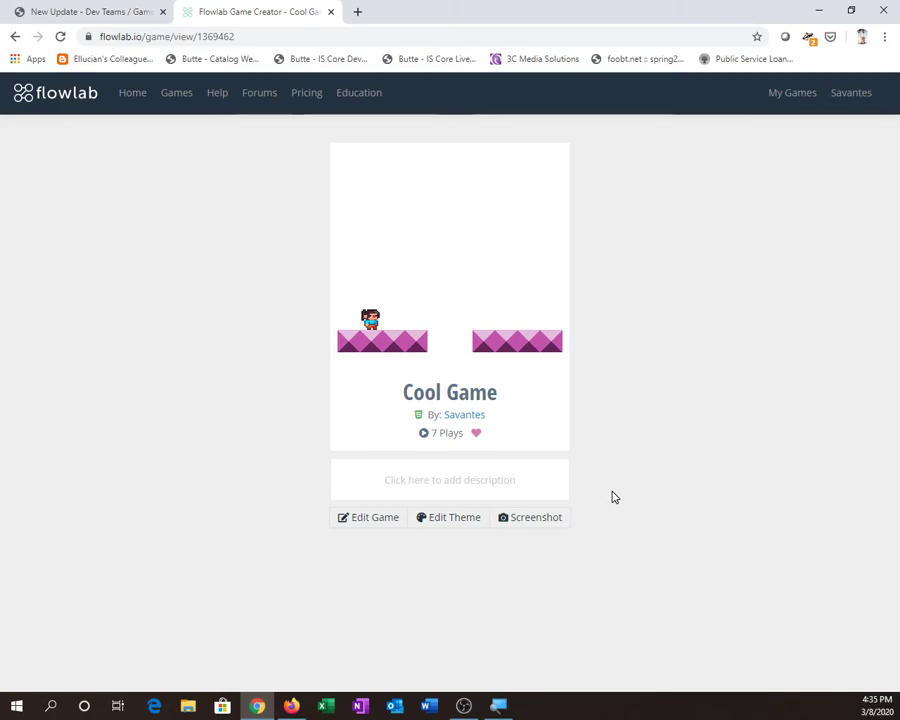
# Step: In the Dev Teams announcement, highlight the sentence about two people editing the same sprite at once
pyautogui.click(94, 8)
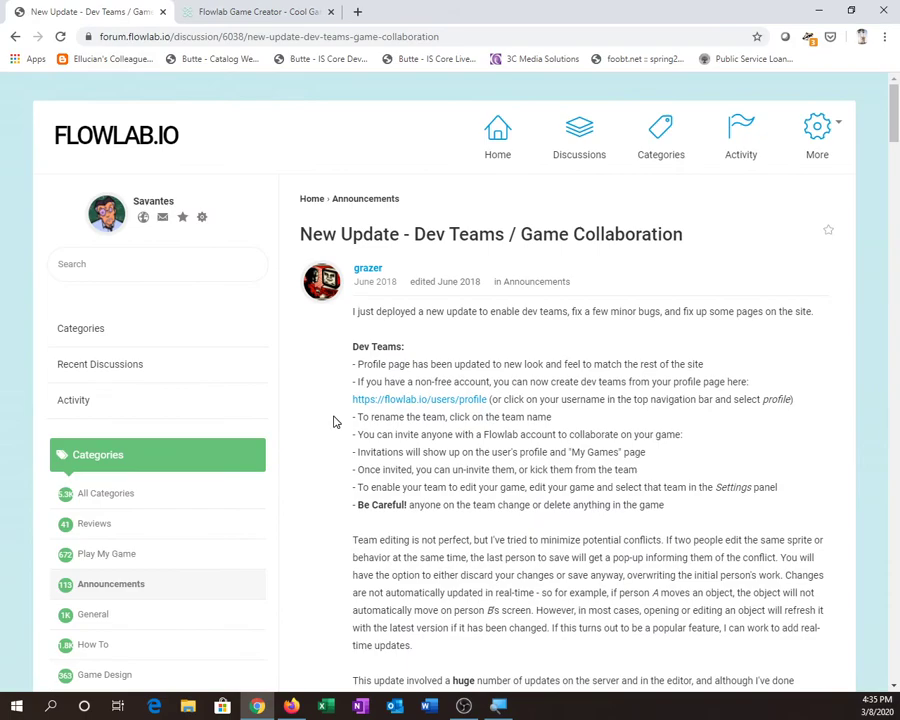
pyautogui.scroll(-3, 514, 420)
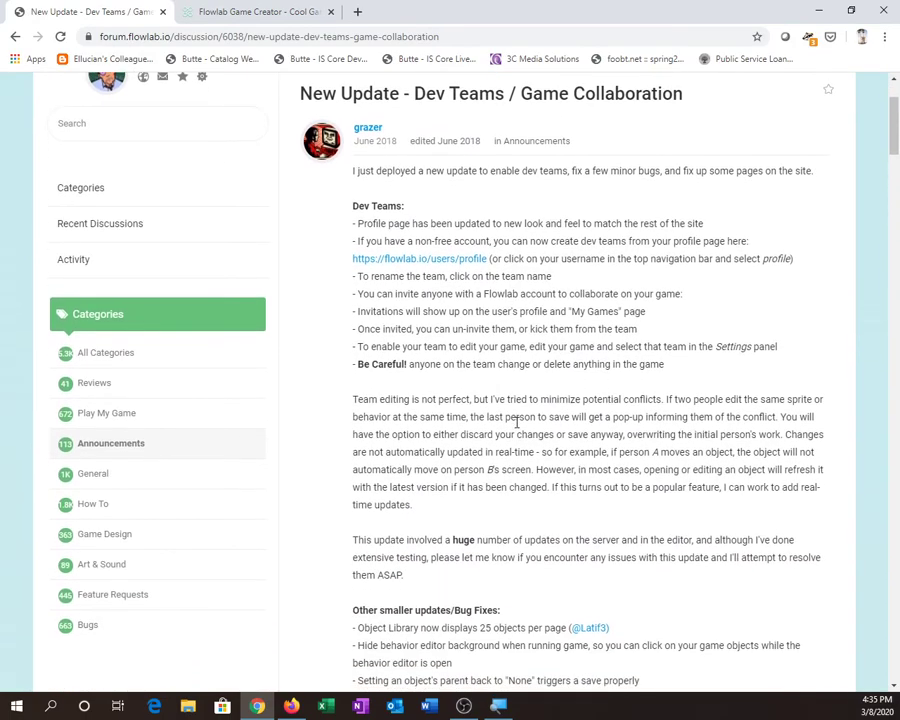
pyautogui.scroll(3, 516, 420)
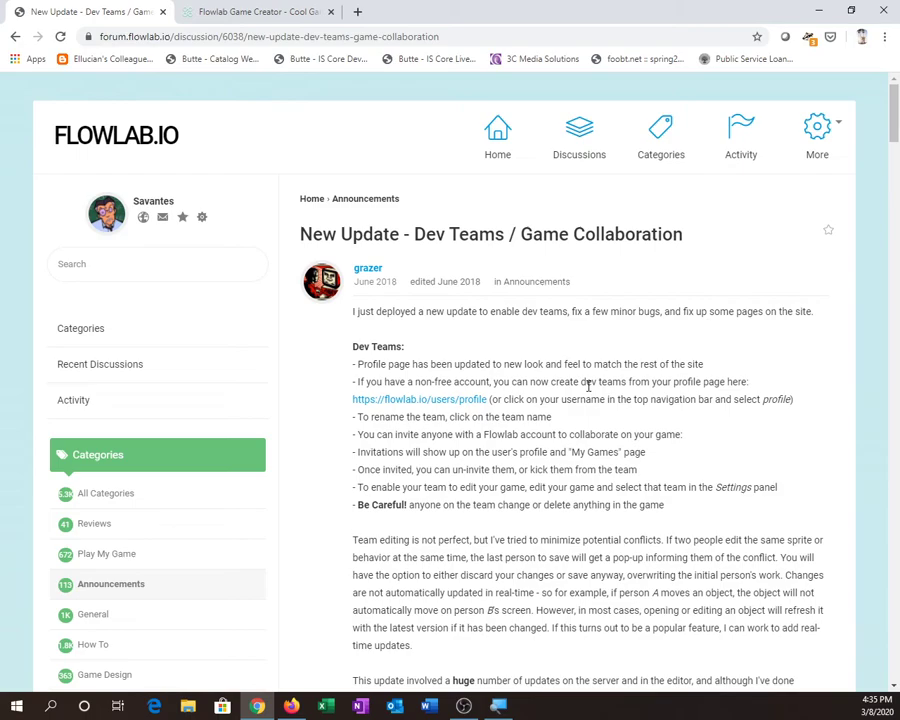
pyautogui.scroll(-6, 558, 422)
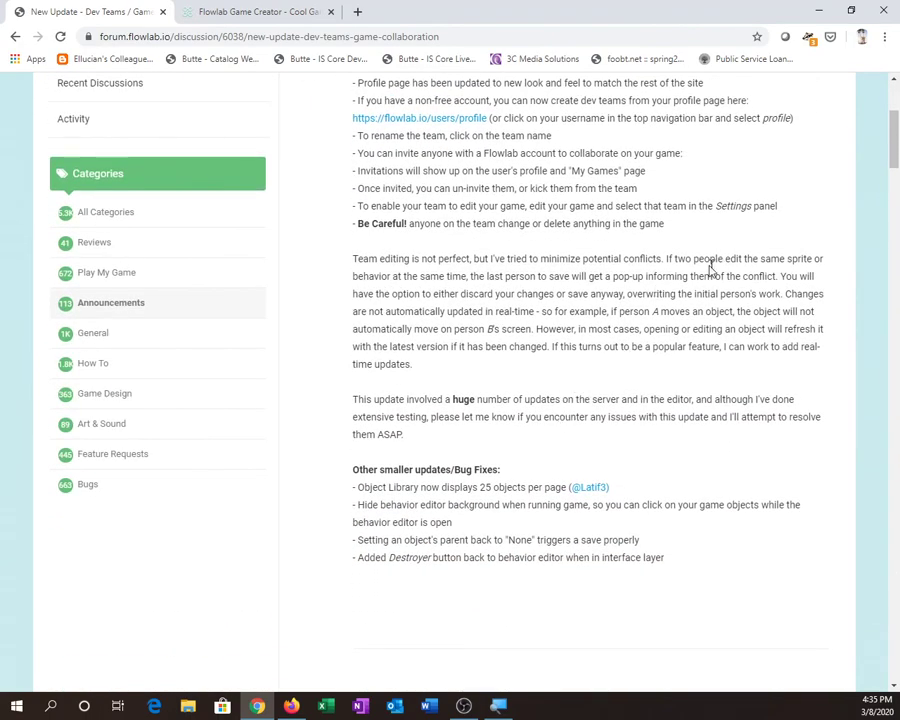
pyautogui.moveTo(666, 259); pyautogui.dragTo(779, 277)
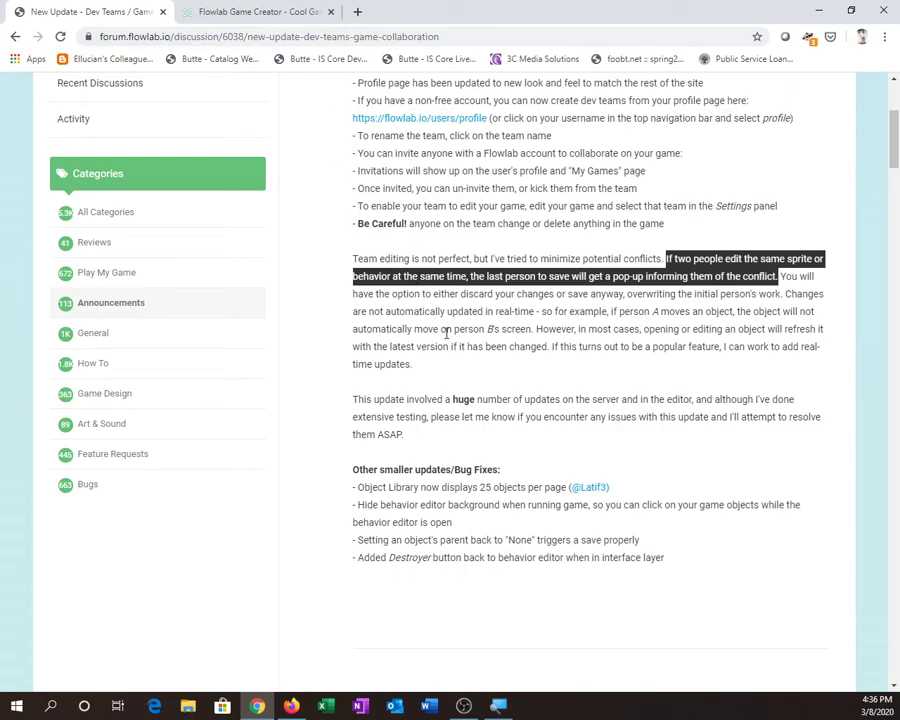
pyautogui.click(357, 12)
pyautogui.write('slack')
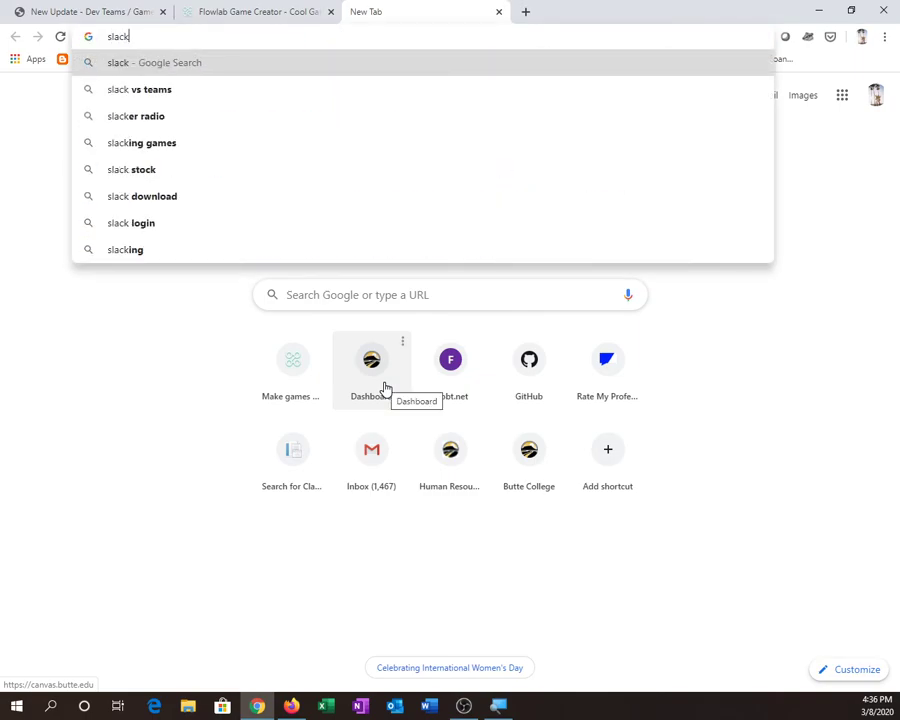
pyautogui.press('Return')
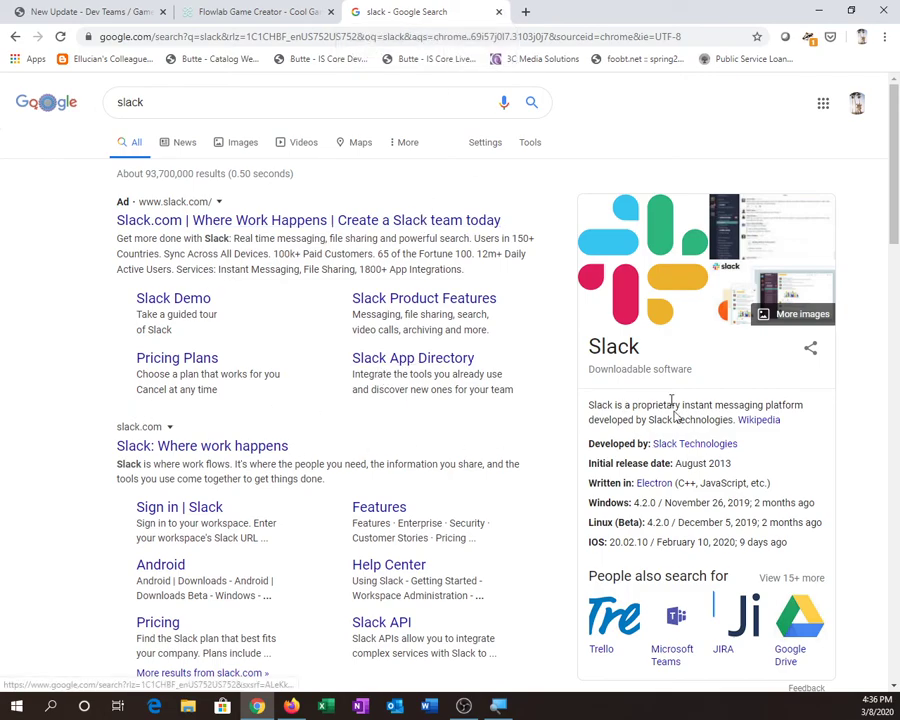
pyautogui.click(498, 14)
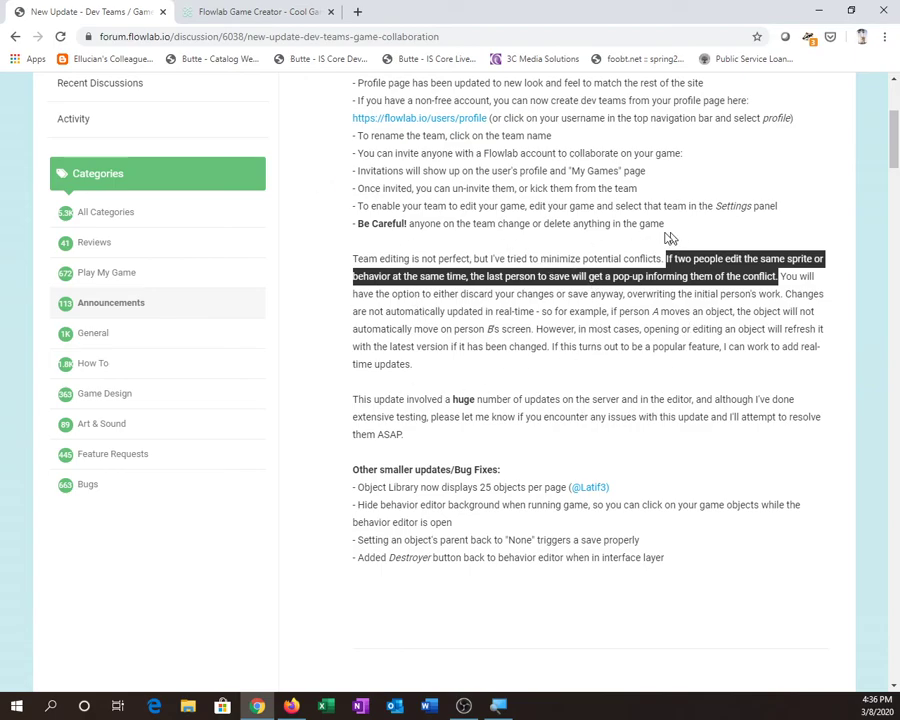
# Step: Clear the text highlight and scroll back through the Dev Teams post
pyautogui.click(615, 237)
pyautogui.scroll(2, 434, 257)
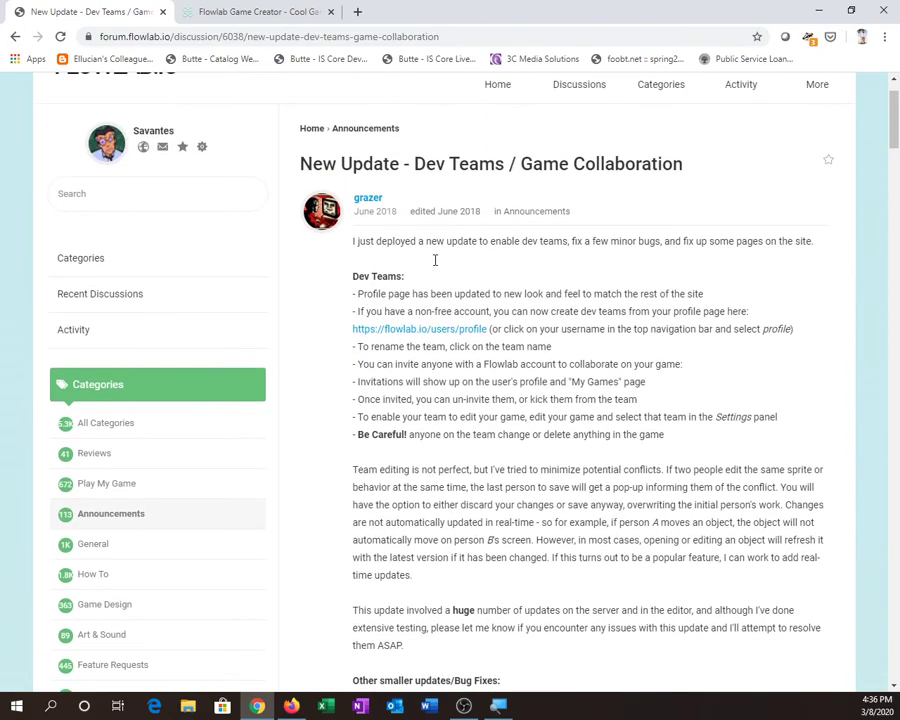
pyautogui.scroll(-1, 434, 265)
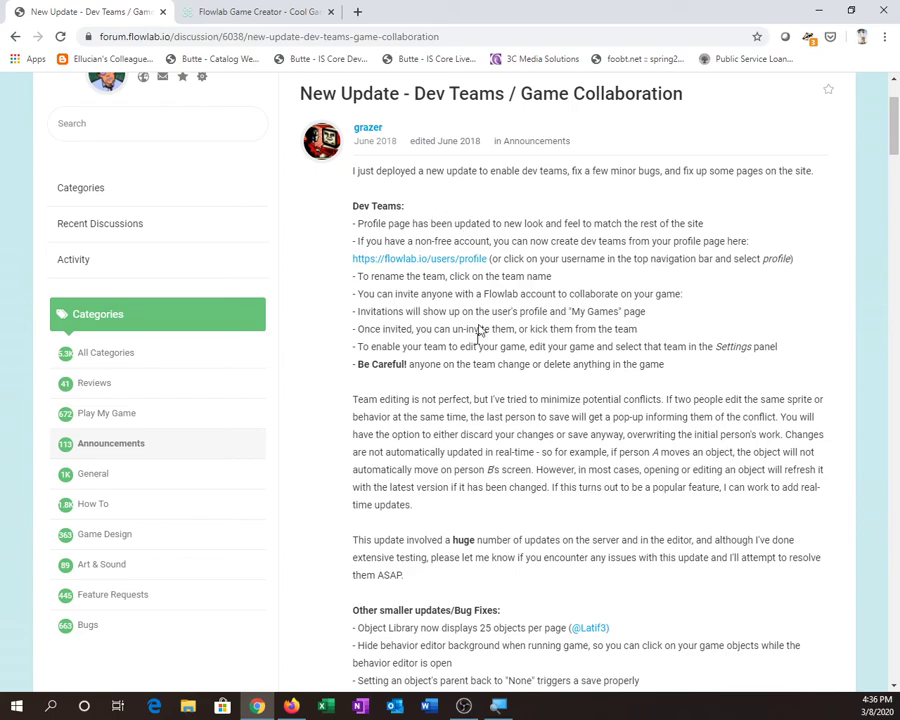
pyautogui.scroll(-4, 421, 469)
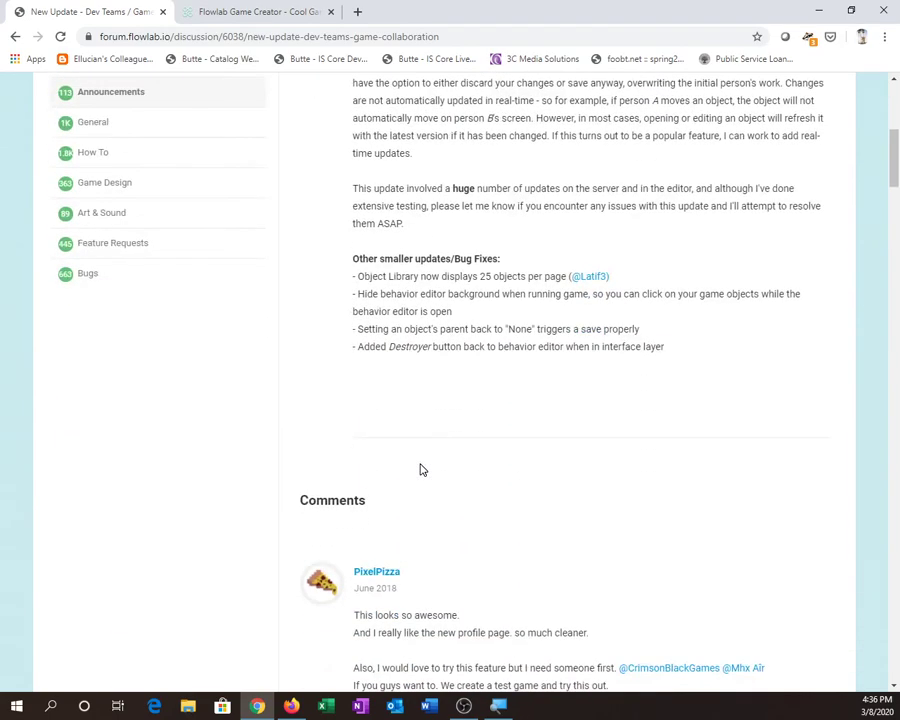
pyautogui.scroll(5, 421, 469)
pyautogui.scroll(-1, 421, 469)
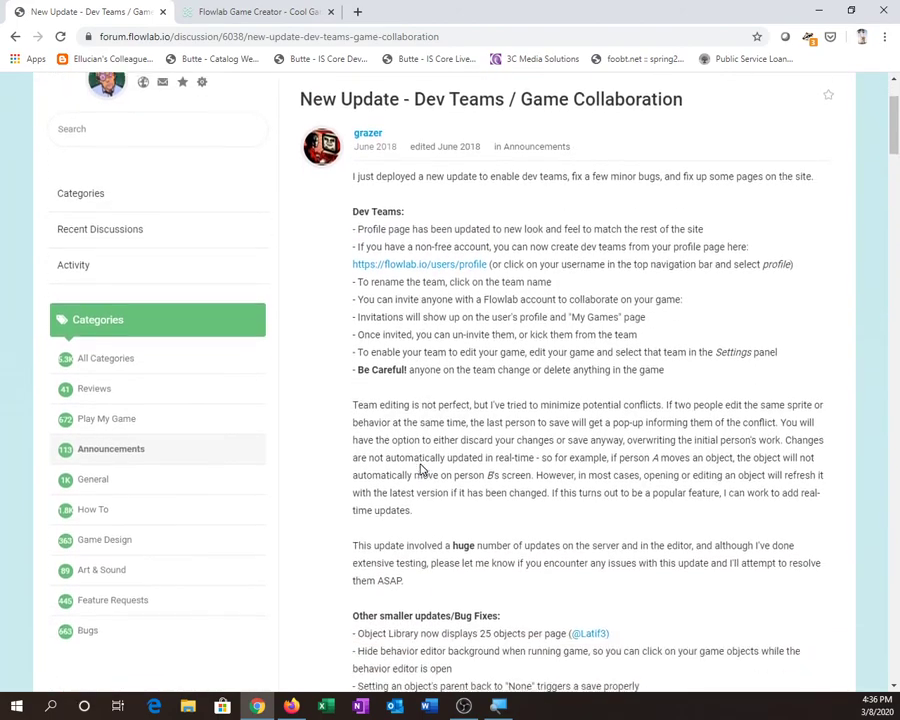
pyautogui.scroll(1, 421, 469)
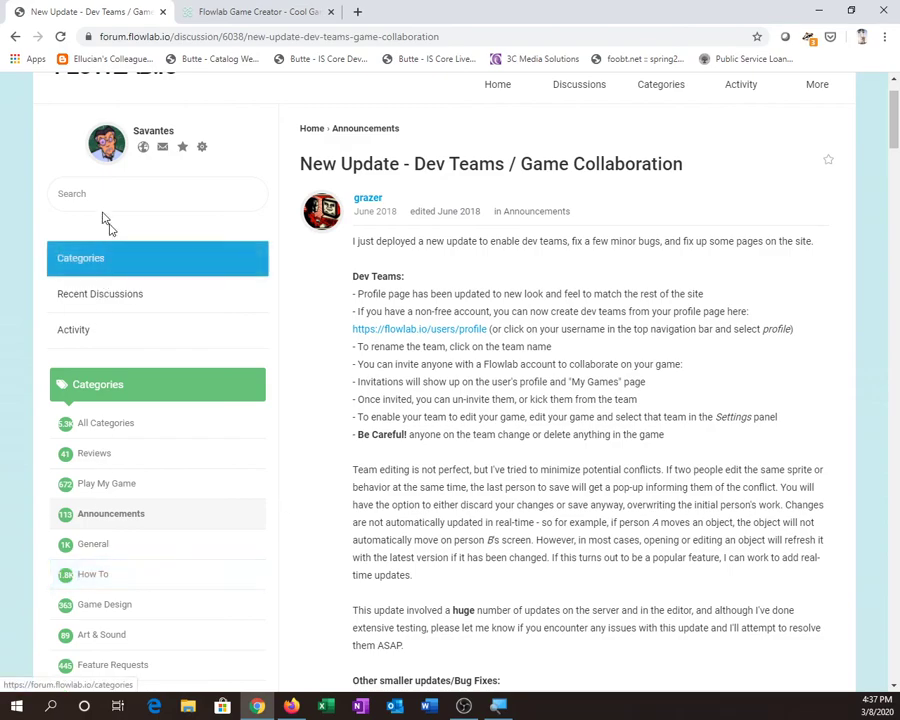
pyautogui.scroll(1, 311, 376)
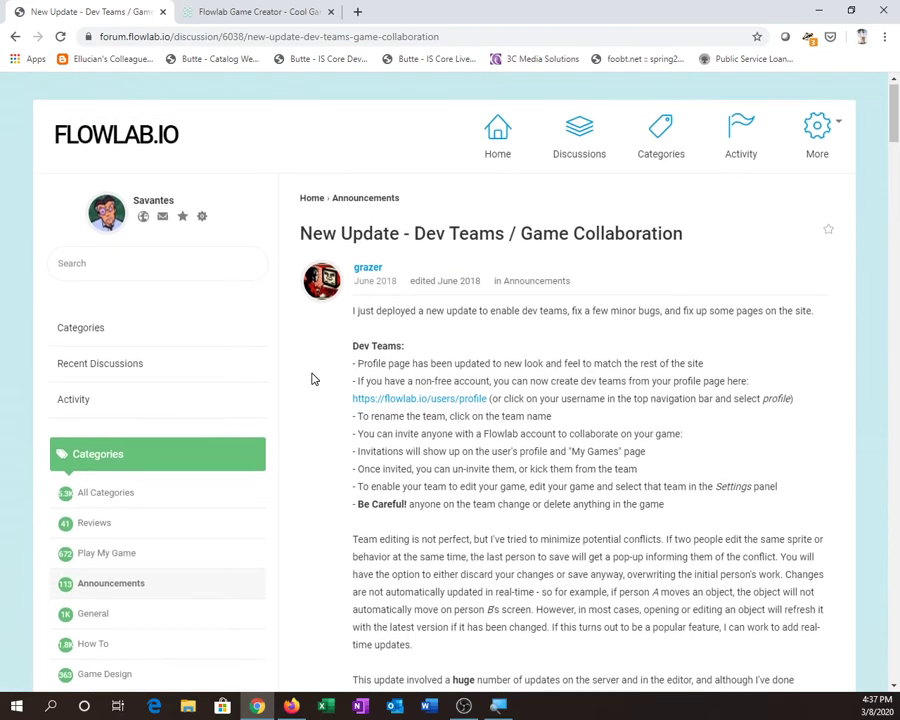
# Step: Clone Cool Game from My Games and confirm, creating 'Copy of Cool Game'
pyautogui.click(271, 14)
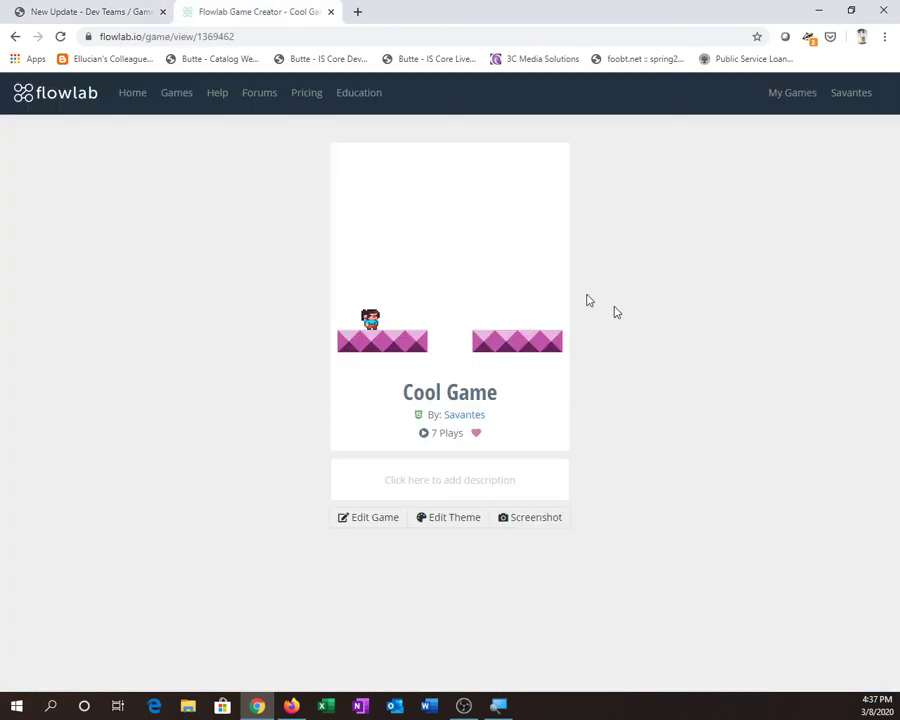
pyautogui.click(770, 95)
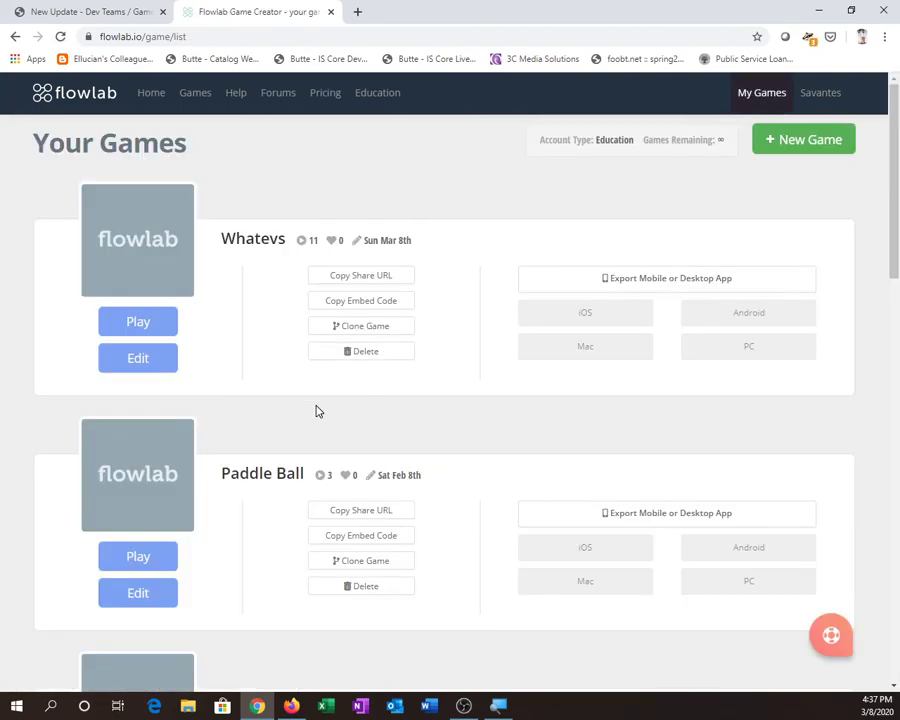
pyautogui.scroll(-7, 235, 366)
pyautogui.scroll(-3, 235, 366)
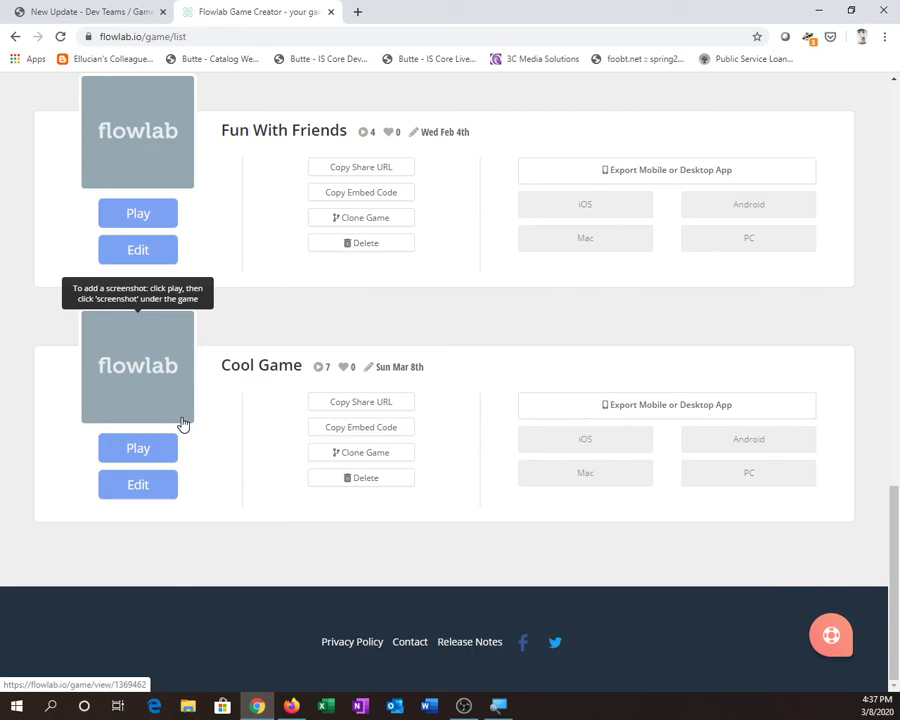
pyautogui.click(354, 453)
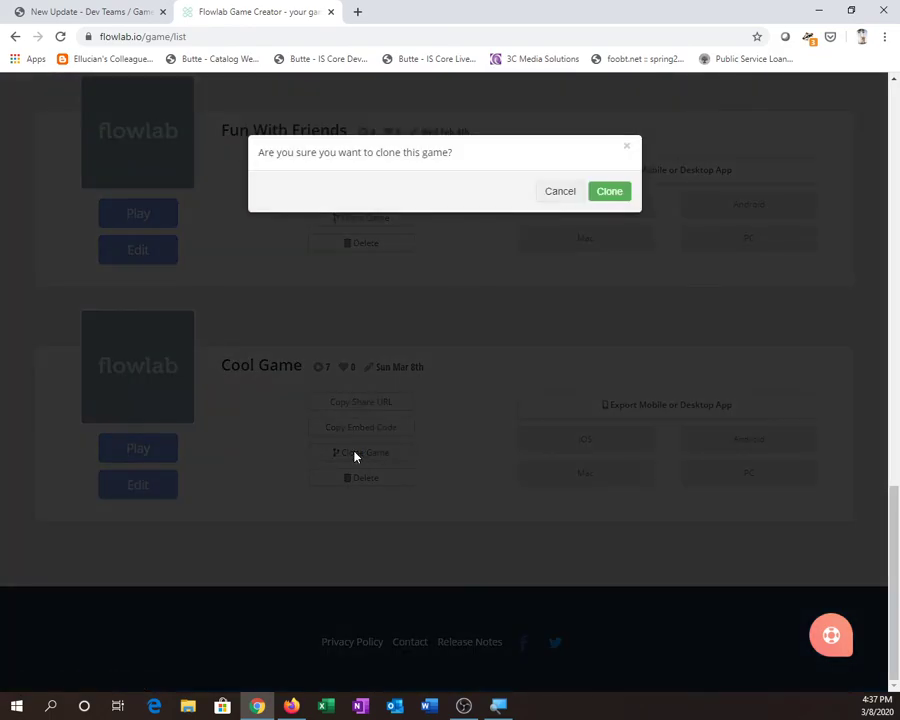
pyautogui.click(611, 198)
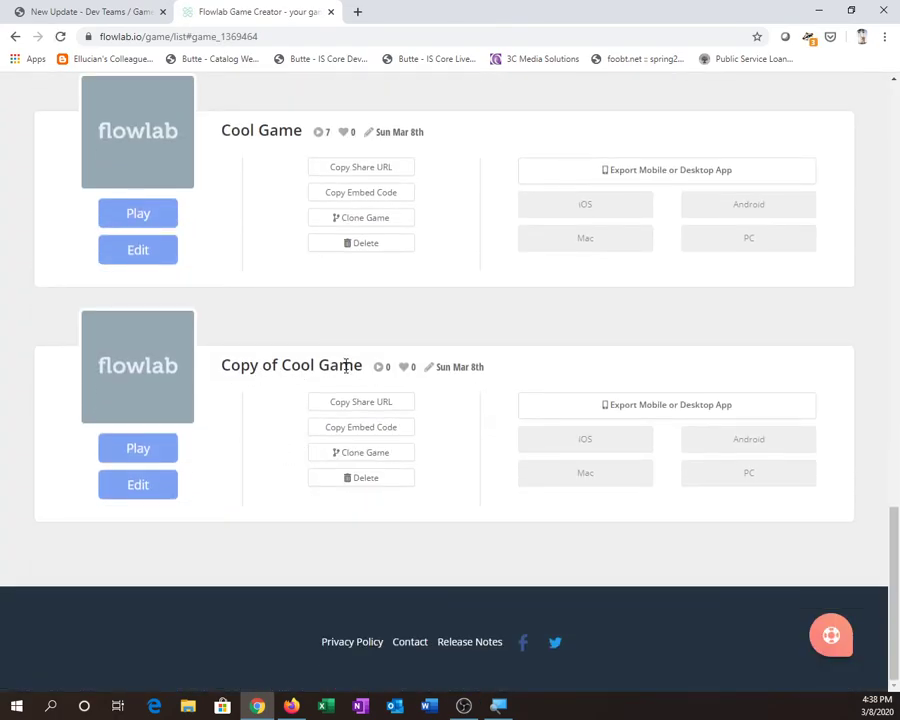
# Step: Open Copy of Cool Game's settings in the editor and delete the 'Copy of' prefix from its name
pyautogui.click(153, 494)
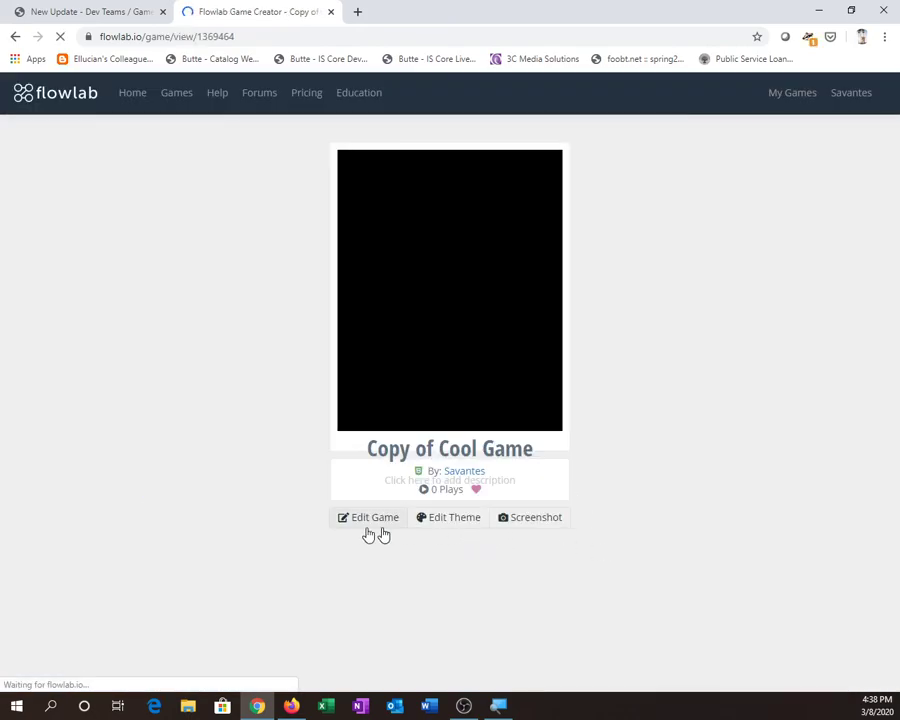
pyautogui.click(356, 519)
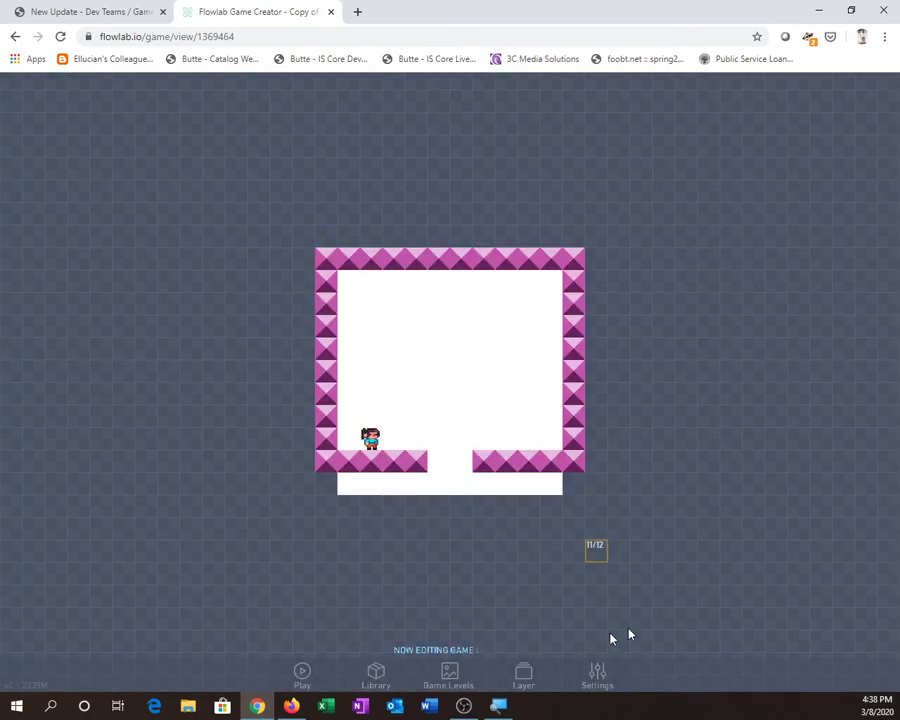
pyautogui.click(597, 682)
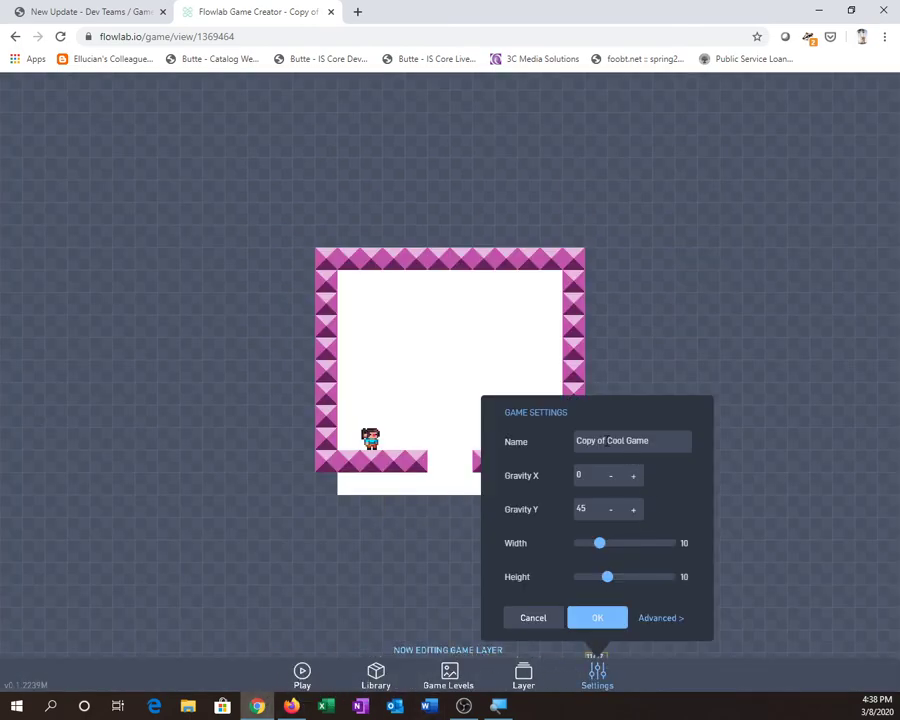
pyautogui.moveTo(607, 440); pyautogui.dragTo(532, 446)
pyautogui.press('BackSpace')
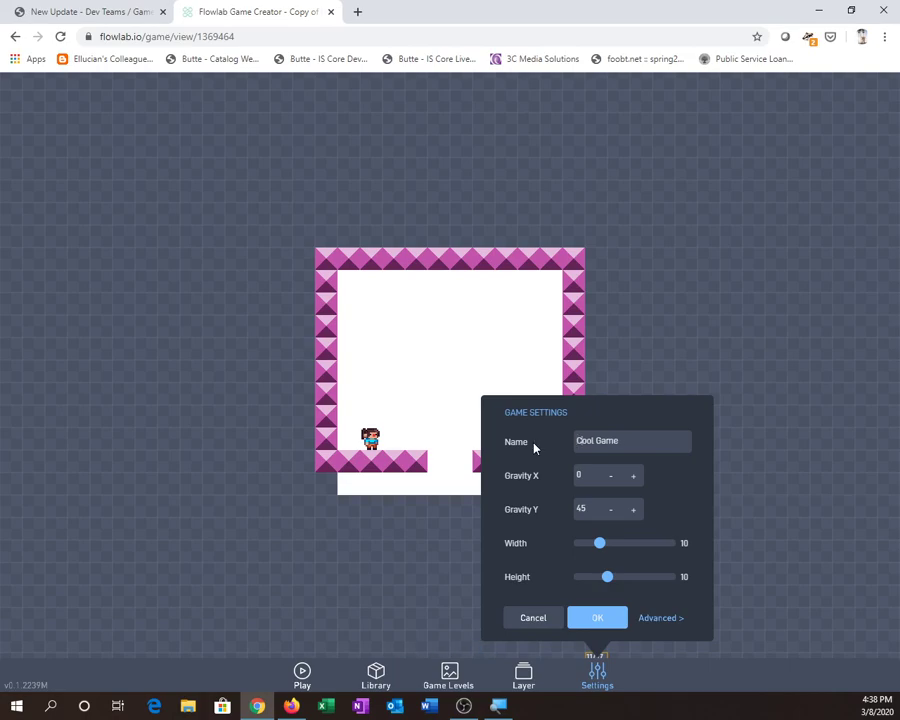
# Step: Finish the name as 'Cool Game v2', apply it, and return to the game's page
pyautogui.press('End')
pyautogui.write('V')
pyautogui.press('BackSpace')
pyautogui.write('v2')
pyautogui.click(608, 636)
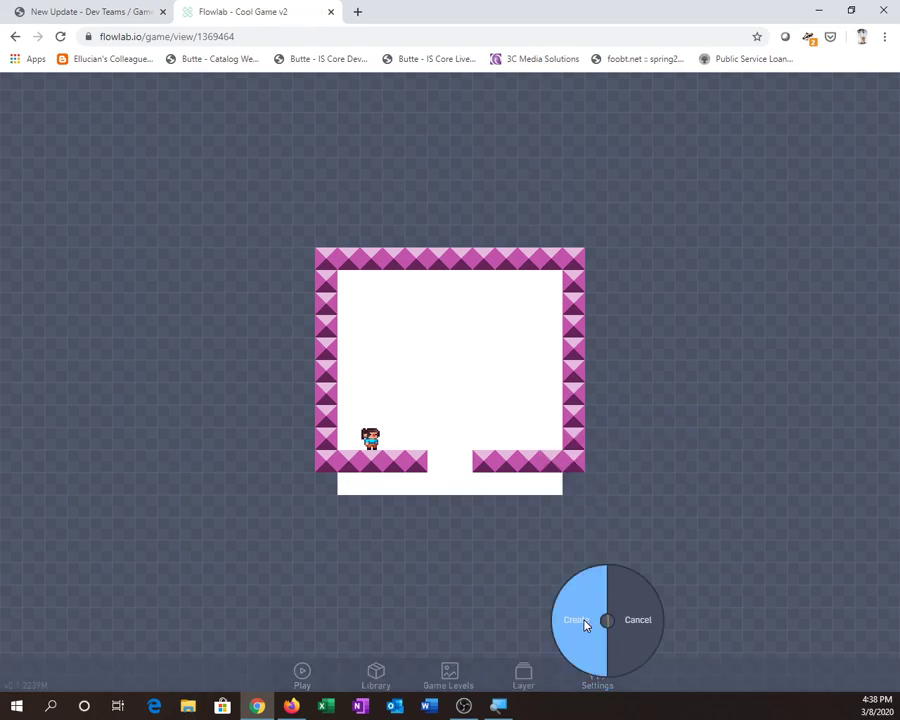
pyautogui.click(622, 622)
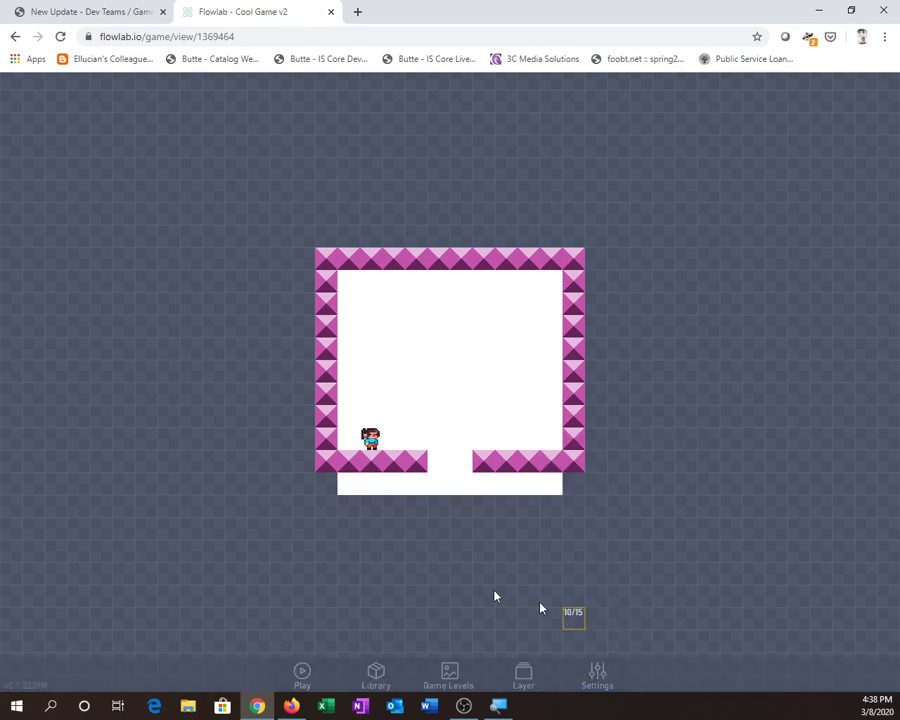
pyautogui.click(300, 668)
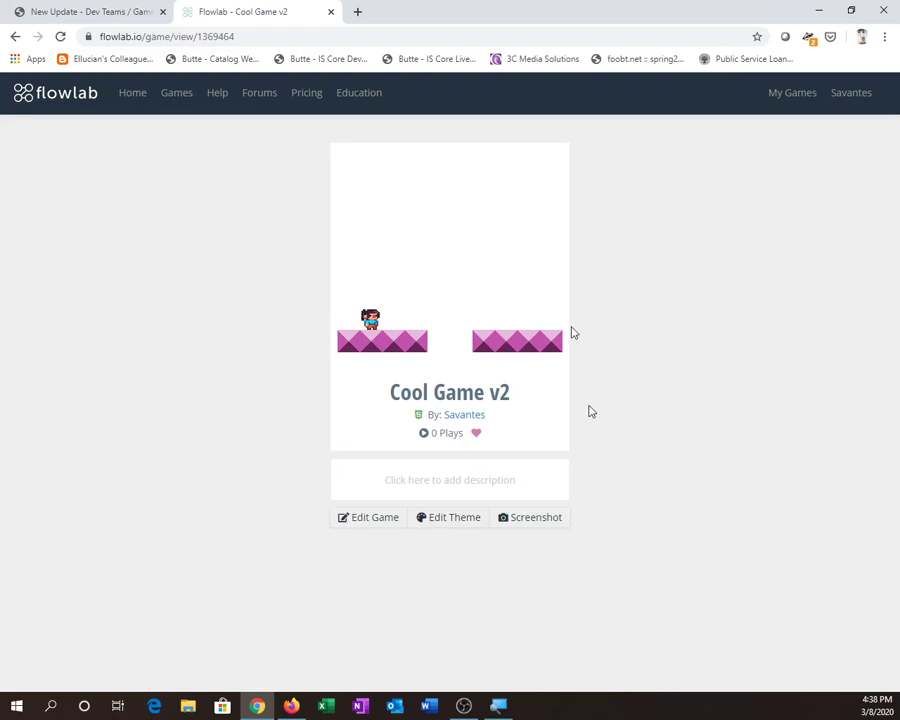